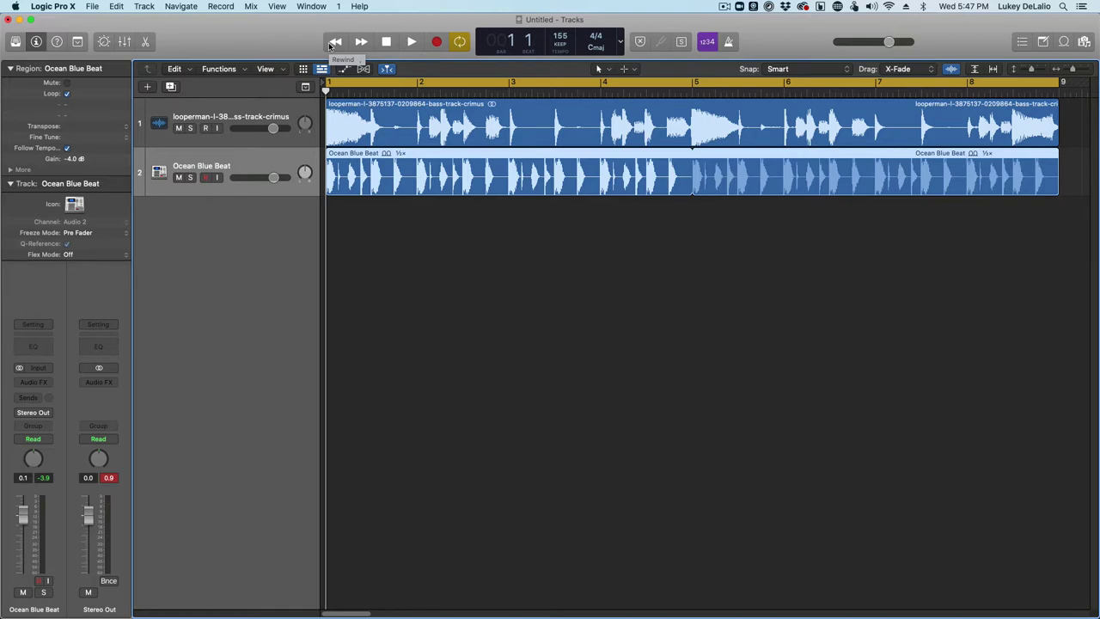
- Audition the project by starting and stopping playback twice
{"action": "left_click", "coordinate": [409, 43]}
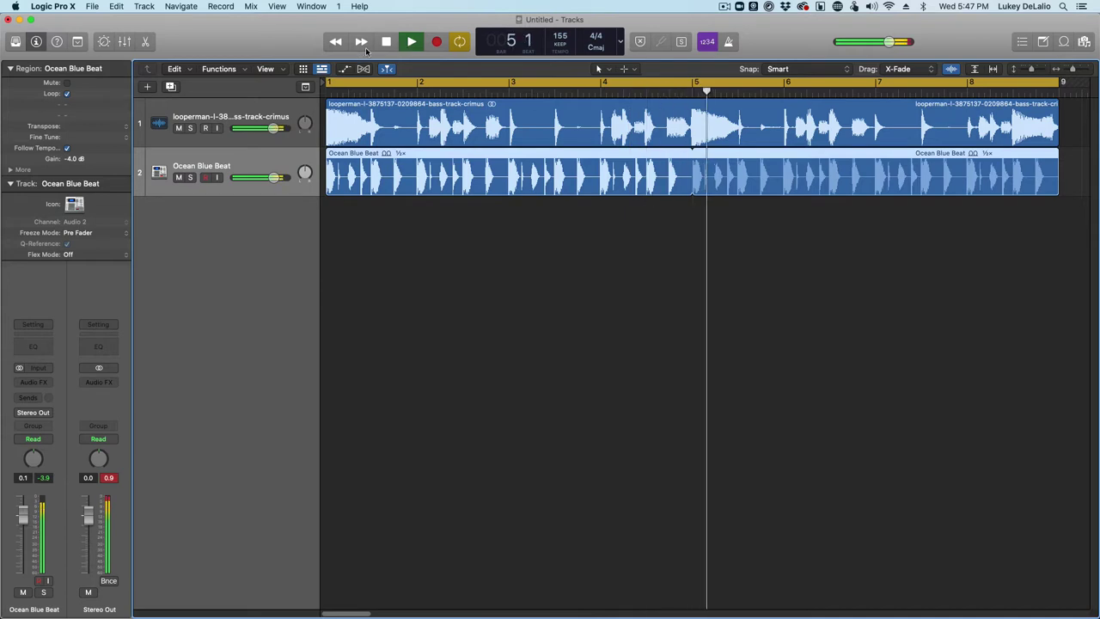
{"action": "left_click", "coordinate": [386, 42]}
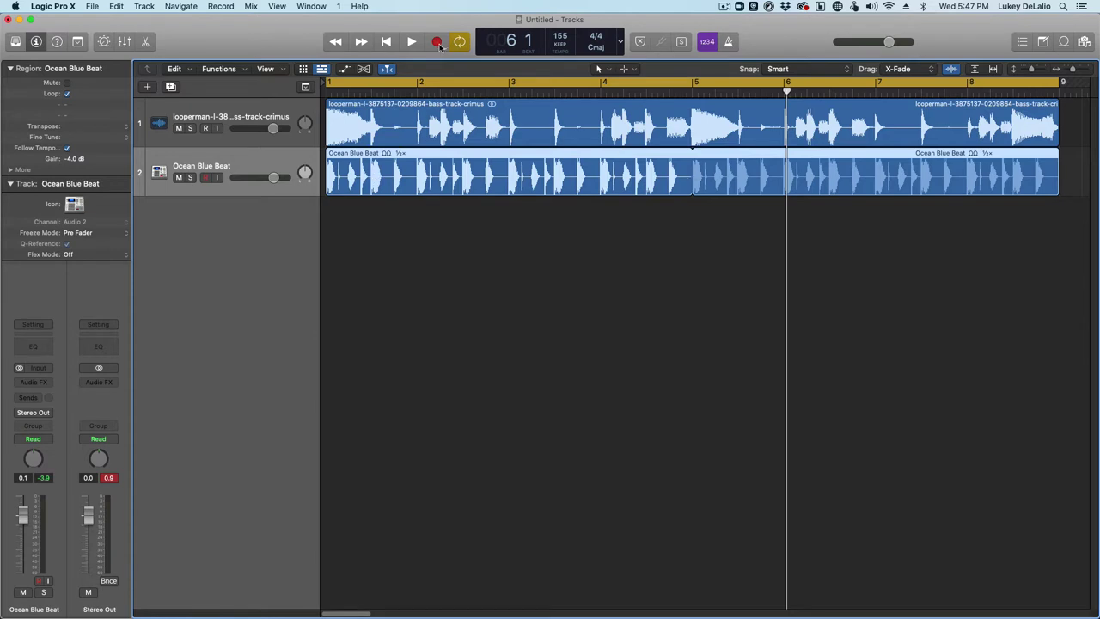
{"action": "left_click", "coordinate": [412, 42]}
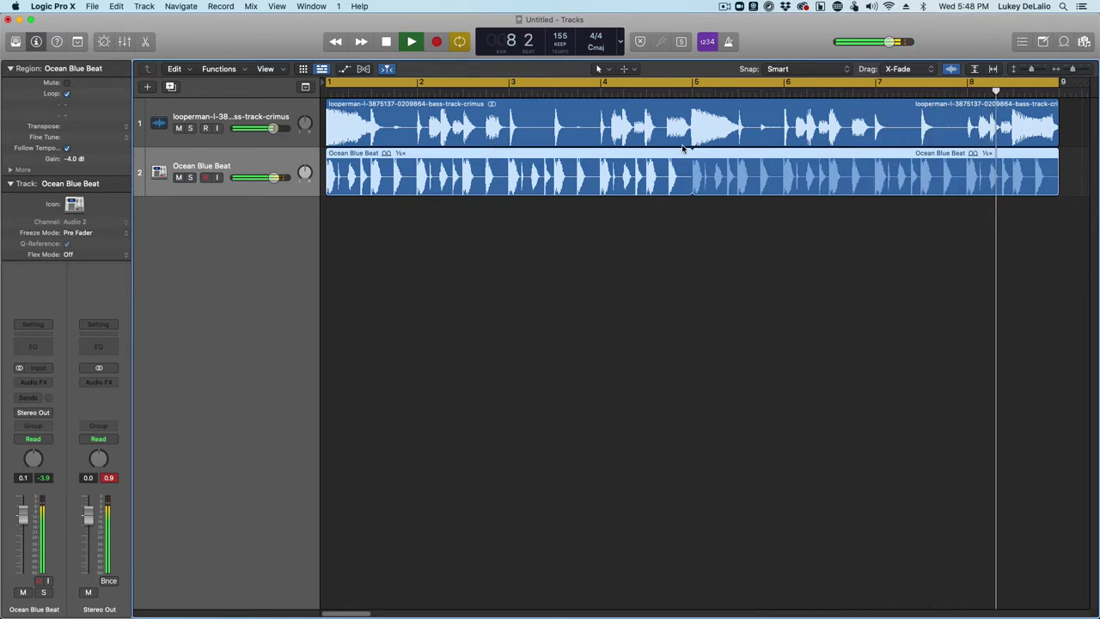
{"action": "key", "text": "space"}
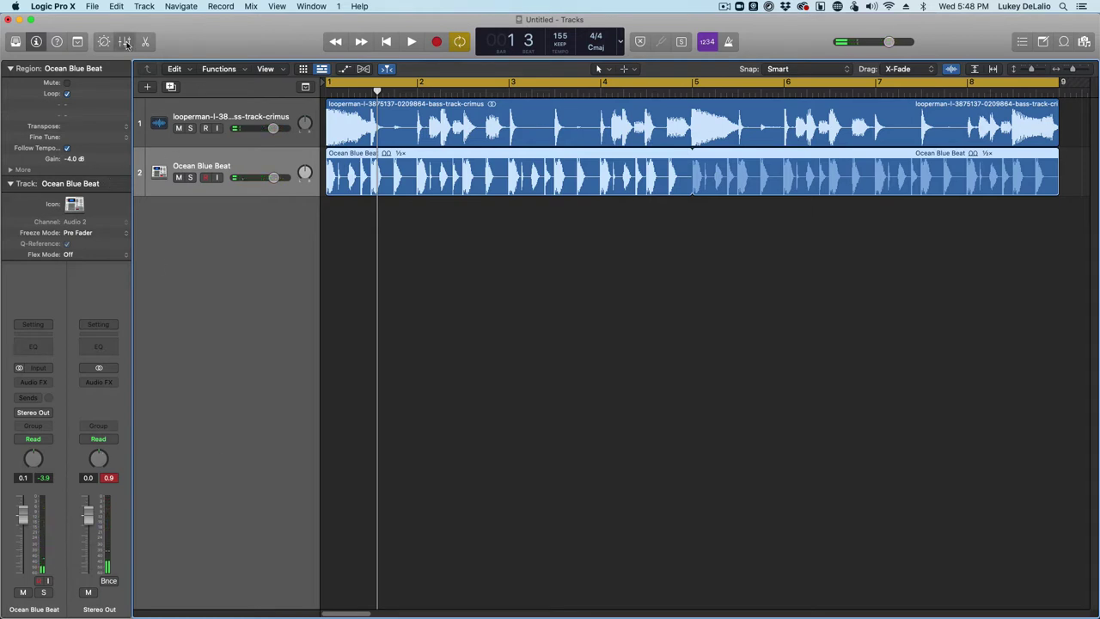
- Show the Mixer and insert Pawn Shop Comp 2 (Stereo) on the bass loop strip
{"action": "left_click", "coordinate": [125, 42]}
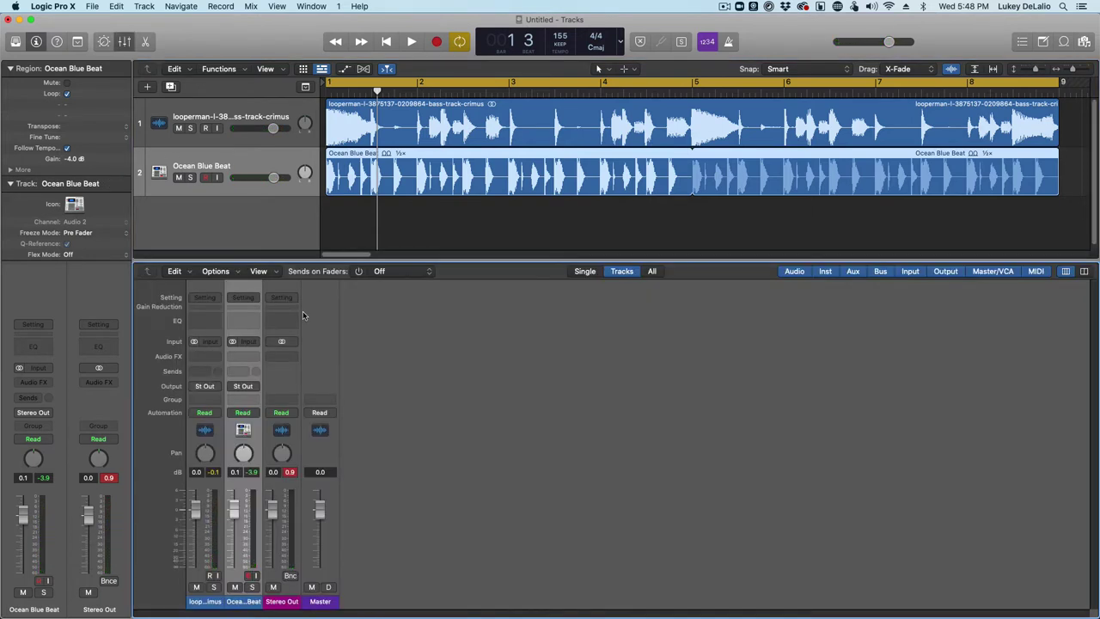
{"action": "left_click", "coordinate": [210, 357]}
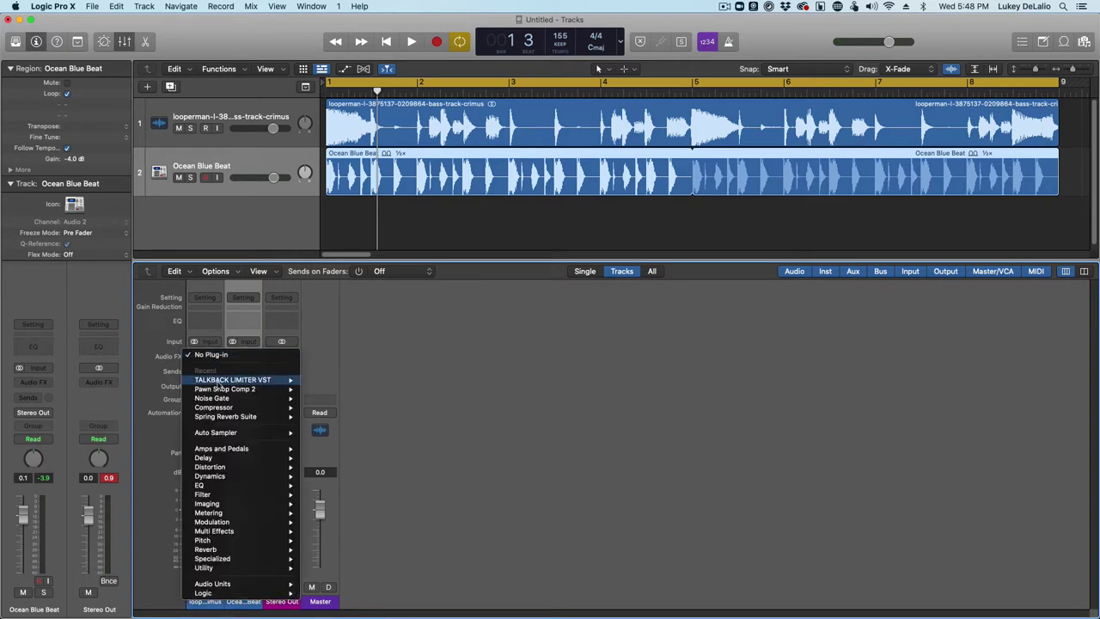
{"action": "mouse_move", "coordinate": [219, 391]}
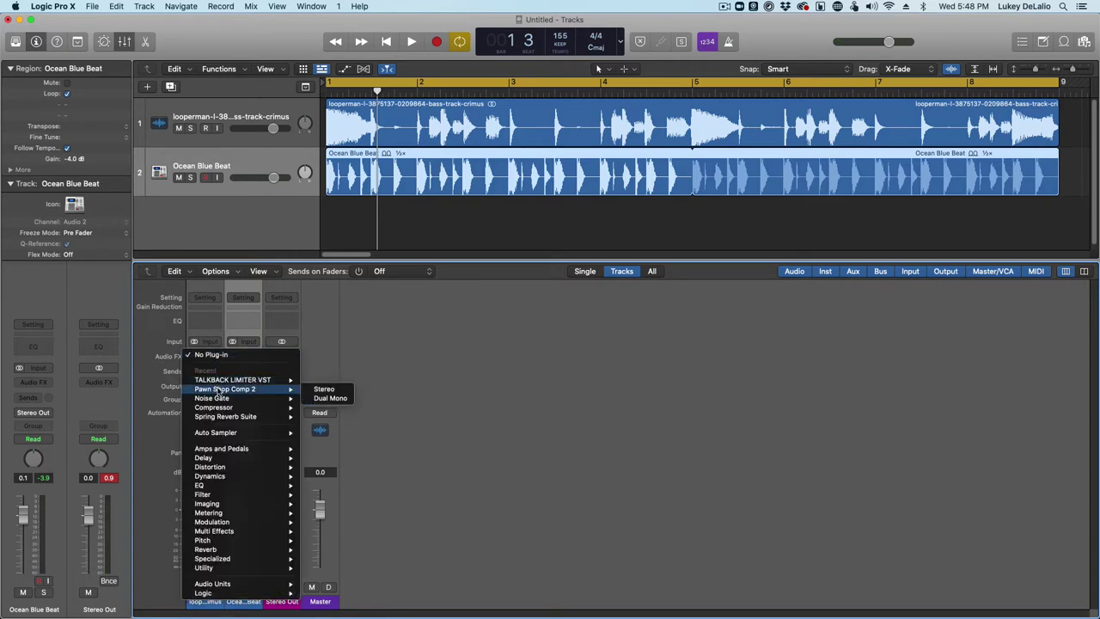
{"action": "left_click", "coordinate": [305, 385]}
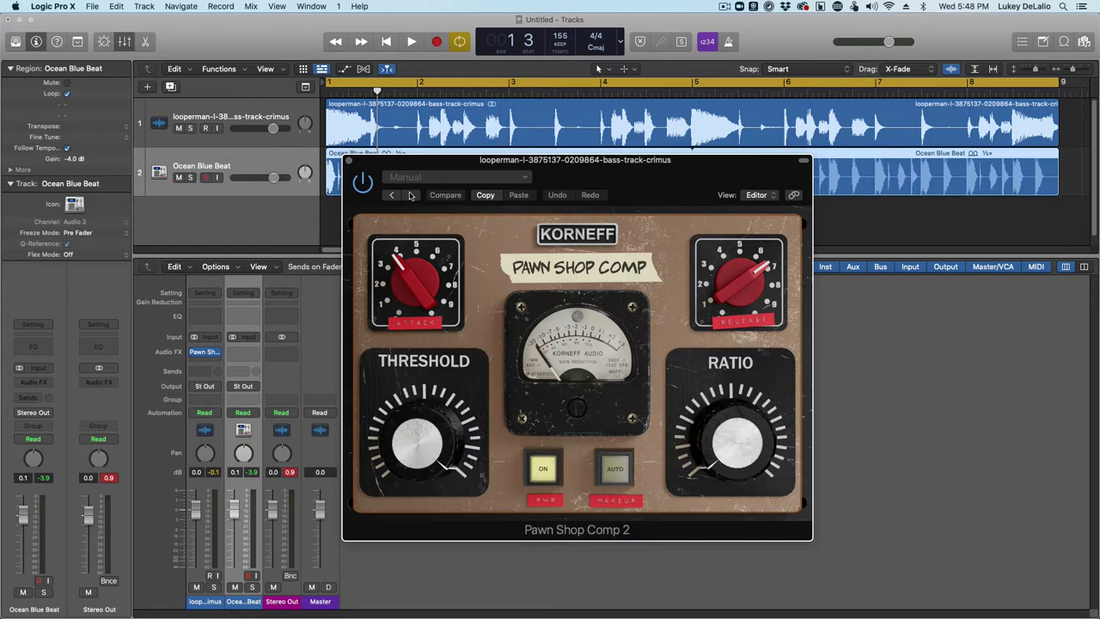
- Set the compressor's GUI Zoom to 125% on its back panel, reposition the window, then return to the front panel
{"action": "left_click", "coordinate": [587, 233]}
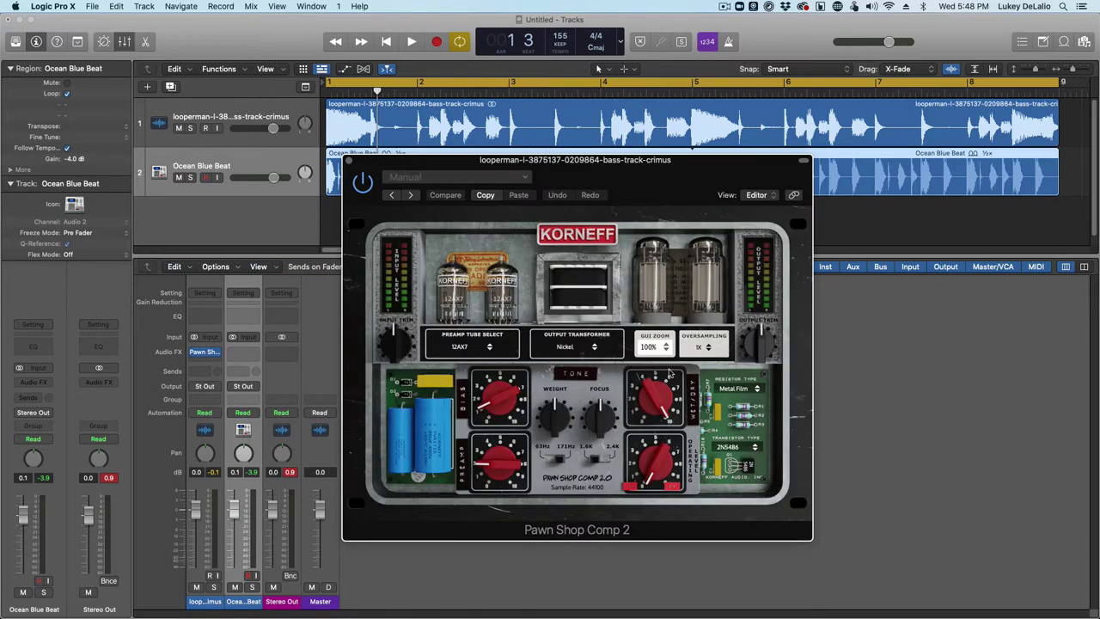
{"action": "left_click", "coordinate": [659, 348]}
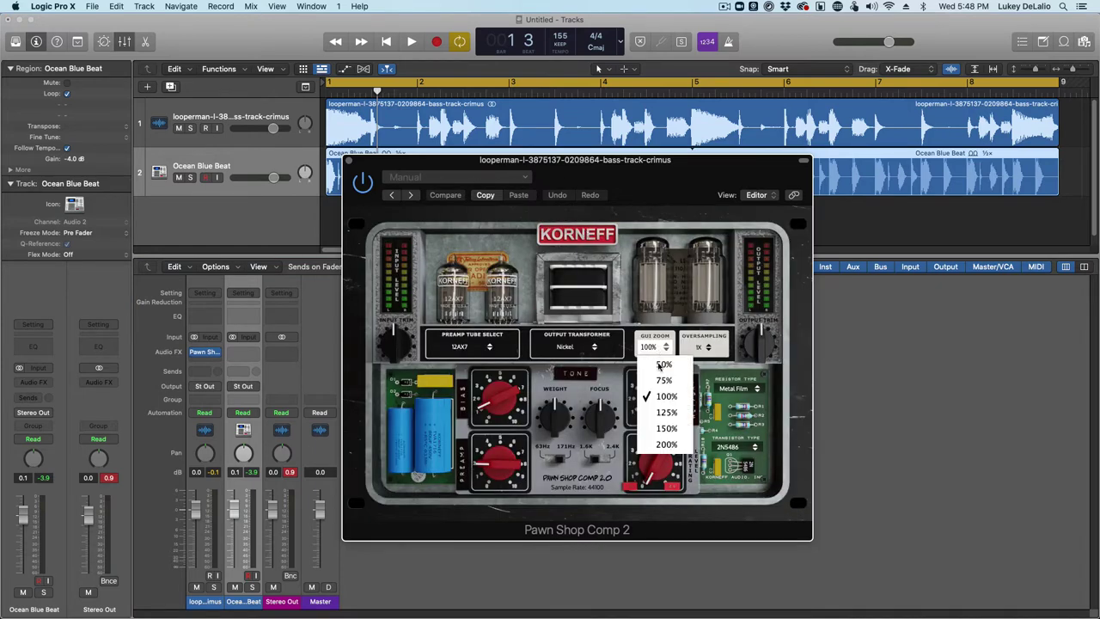
{"action": "left_click", "coordinate": [657, 417]}
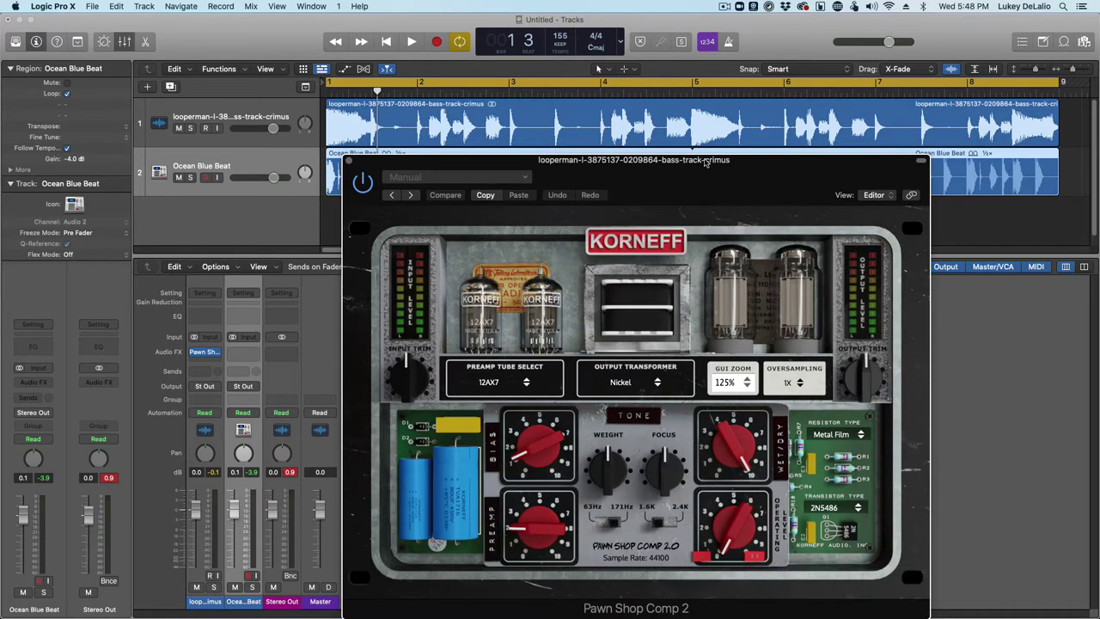
{"action": "left_click_drag", "start_coordinate": [707, 164], "coordinate": [697, 101]}
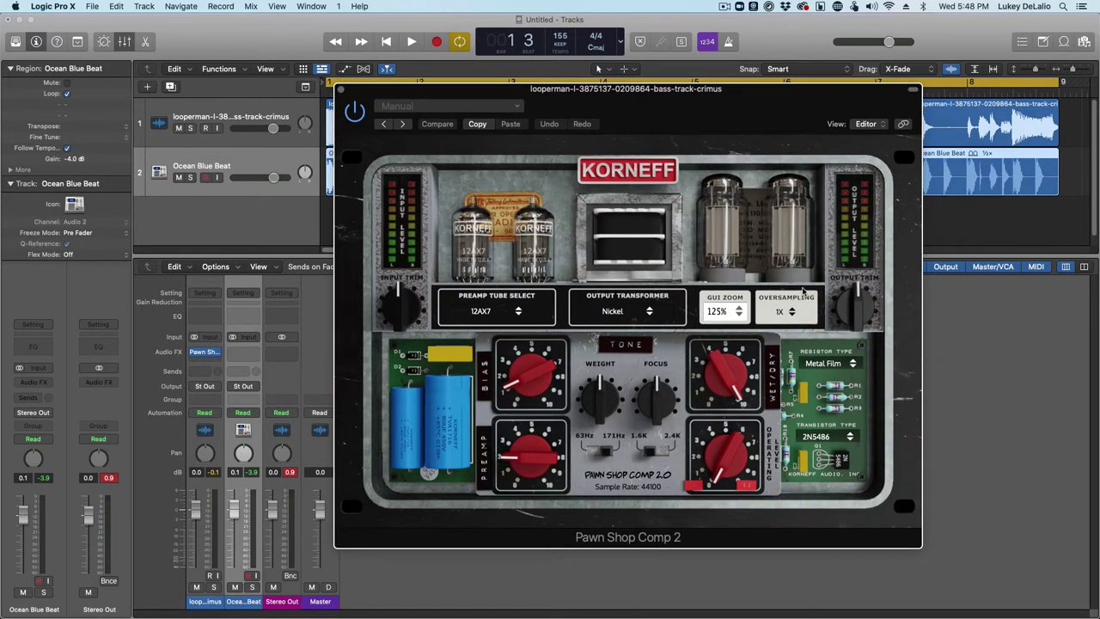
{"action": "left_click", "coordinate": [652, 175]}
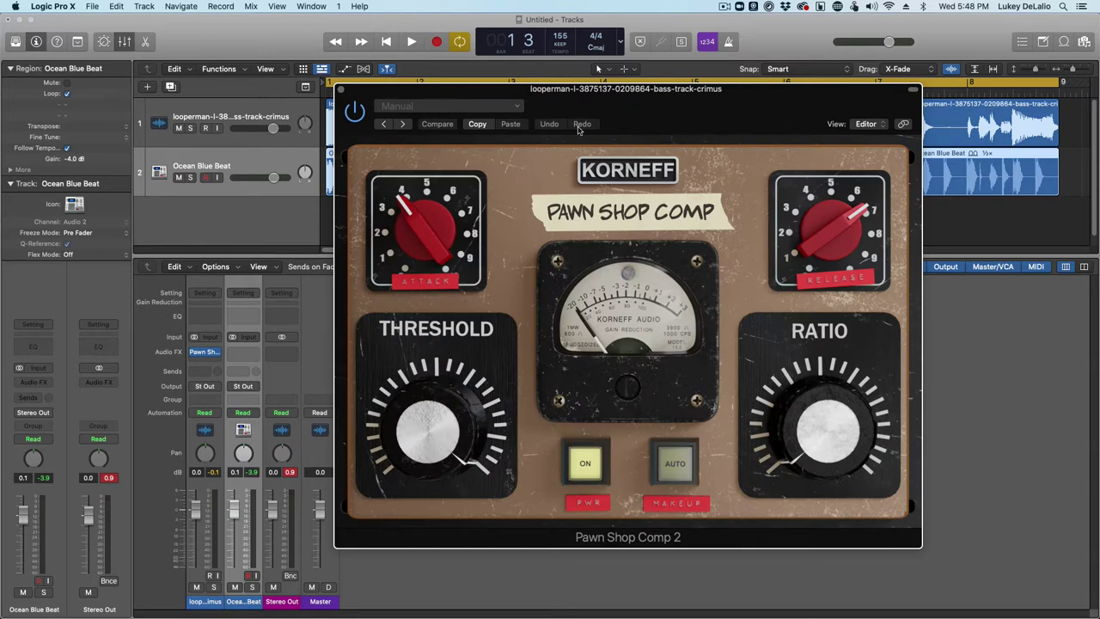
- Move the plug-in window down to reveal the tracks and turn Ratio to 5:1
{"action": "left_click_drag", "start_coordinate": [616, 107], "coordinate": [687, 185]}
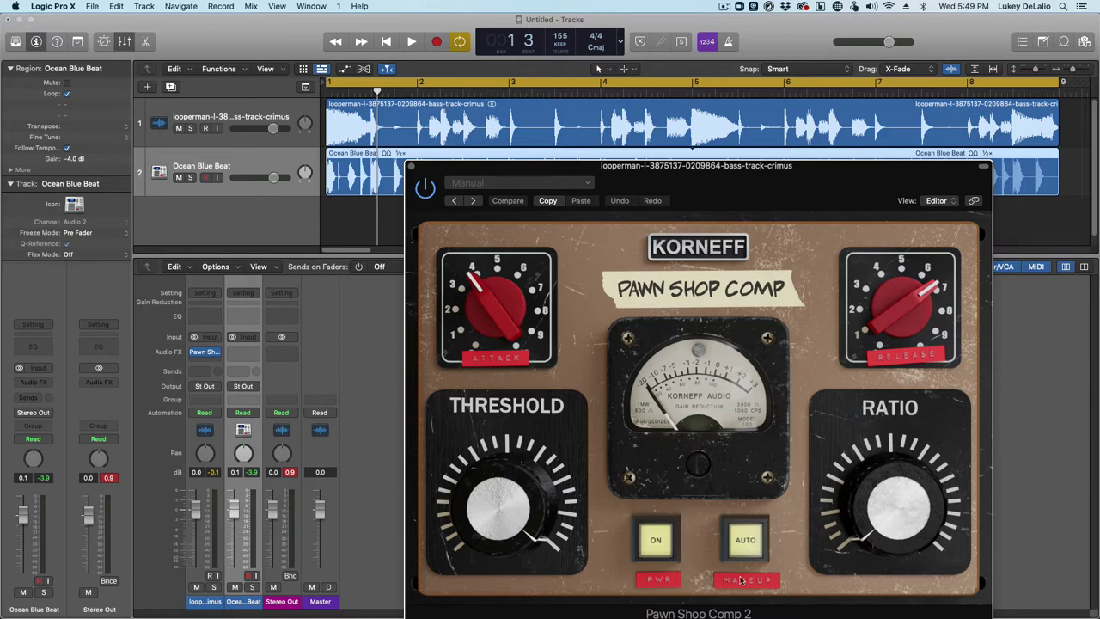
{"action": "left_click_drag", "start_coordinate": [861, 538], "coordinate": [855, 505]}
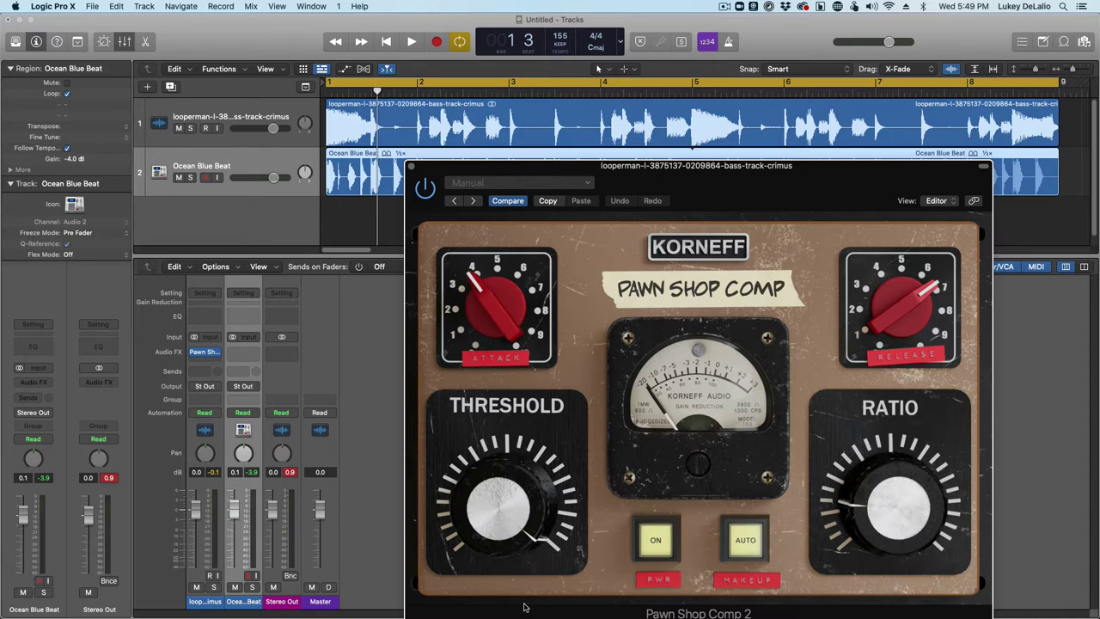
- Mute Ocean Blue Beat, play the bass alone, and lower Threshold to about -10.9 dB
{"action": "left_click", "coordinate": [179, 178]}
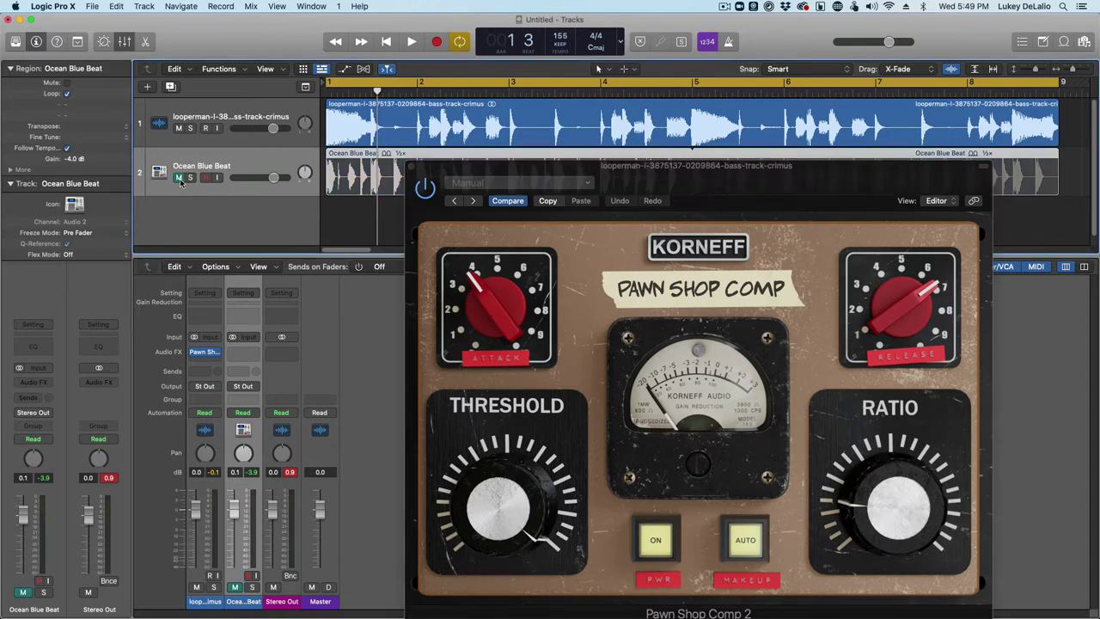
{"action": "left_click", "coordinate": [411, 41]}
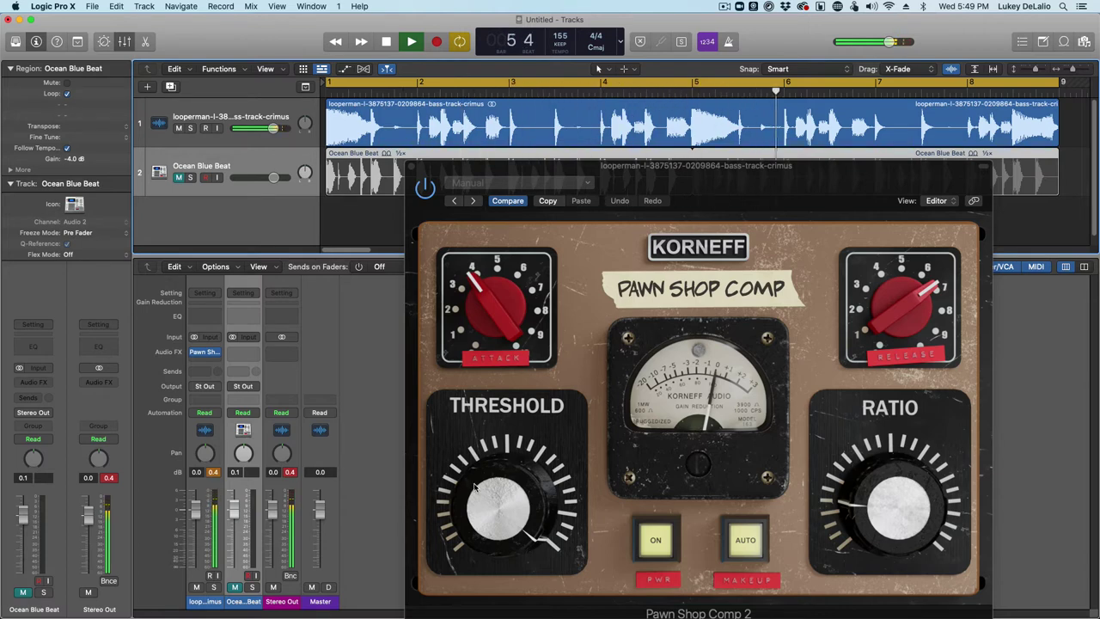
{"action": "mouse_move", "coordinate": [477, 487]}
{"action": "left_mouse_down"}
{"action": "mouse_move", "coordinate": [469, 509]}
{"action": "mouse_move", "coordinate": [474, 500]}
{"action": "left_mouse_up"}
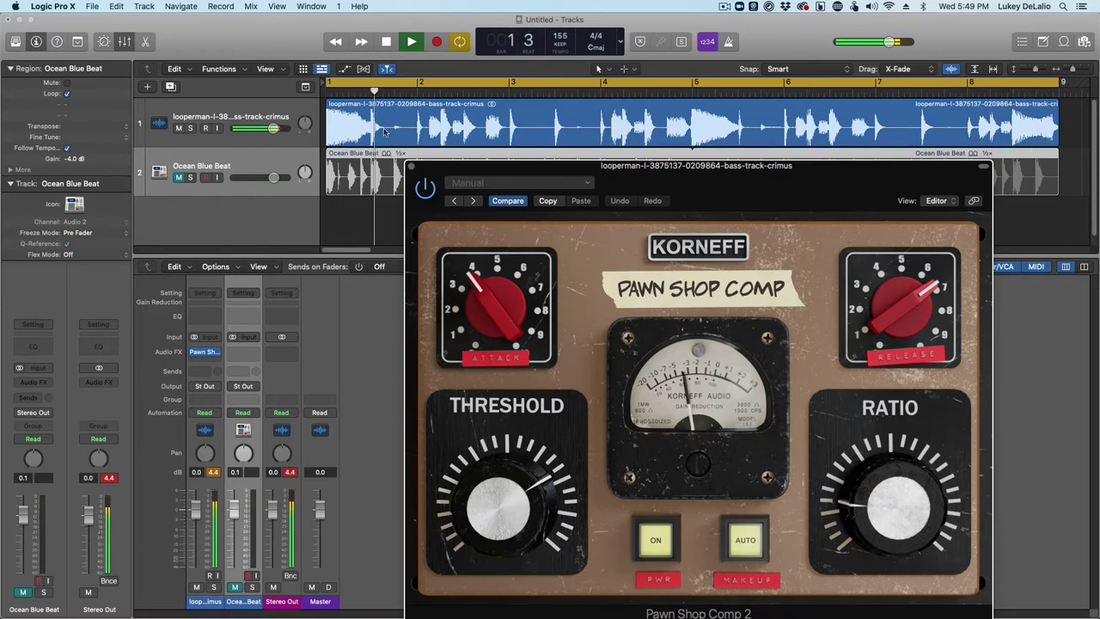
- Unmute Ocean Blue Beat and compare the bass with the compressor bypassed and re-enabled
{"action": "left_click", "coordinate": [183, 179]}
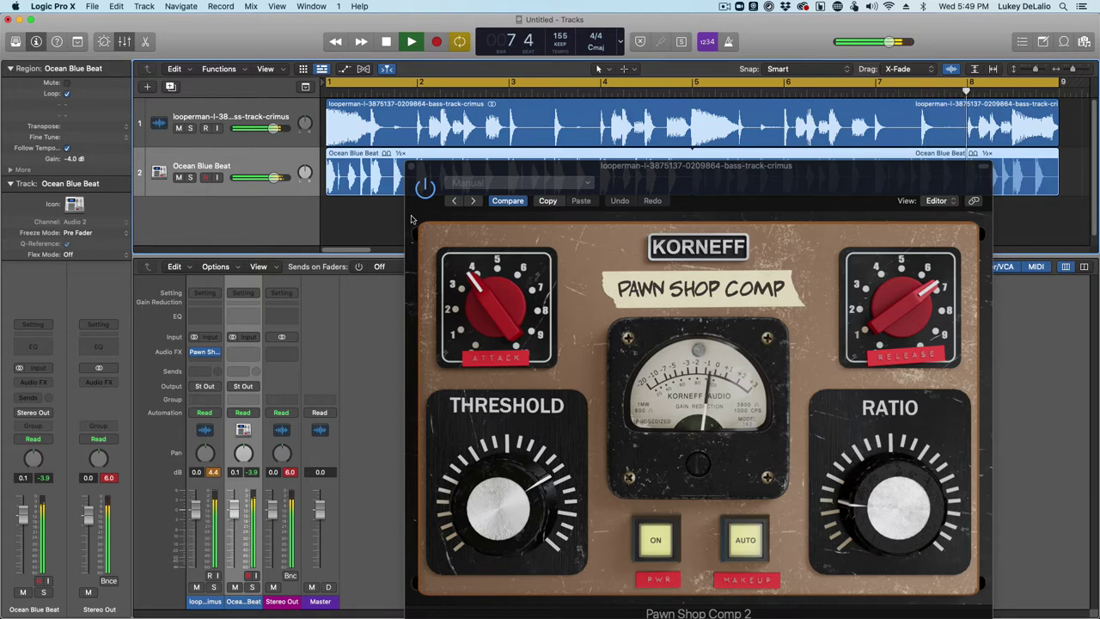
{"action": "left_click", "coordinate": [431, 187]}
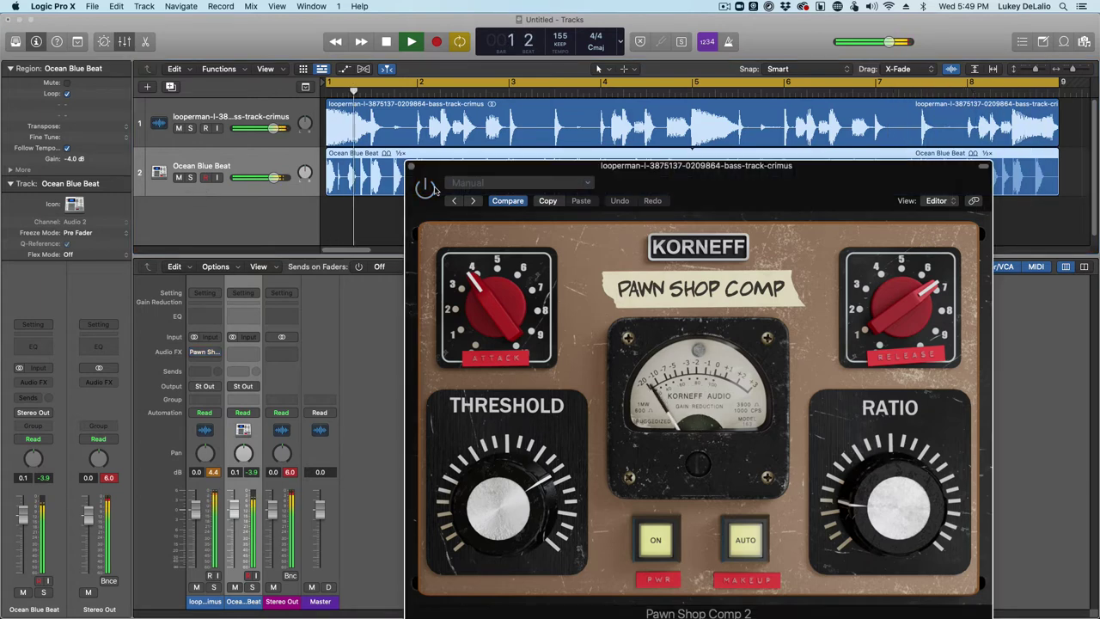
{"action": "left_click", "coordinate": [428, 187]}
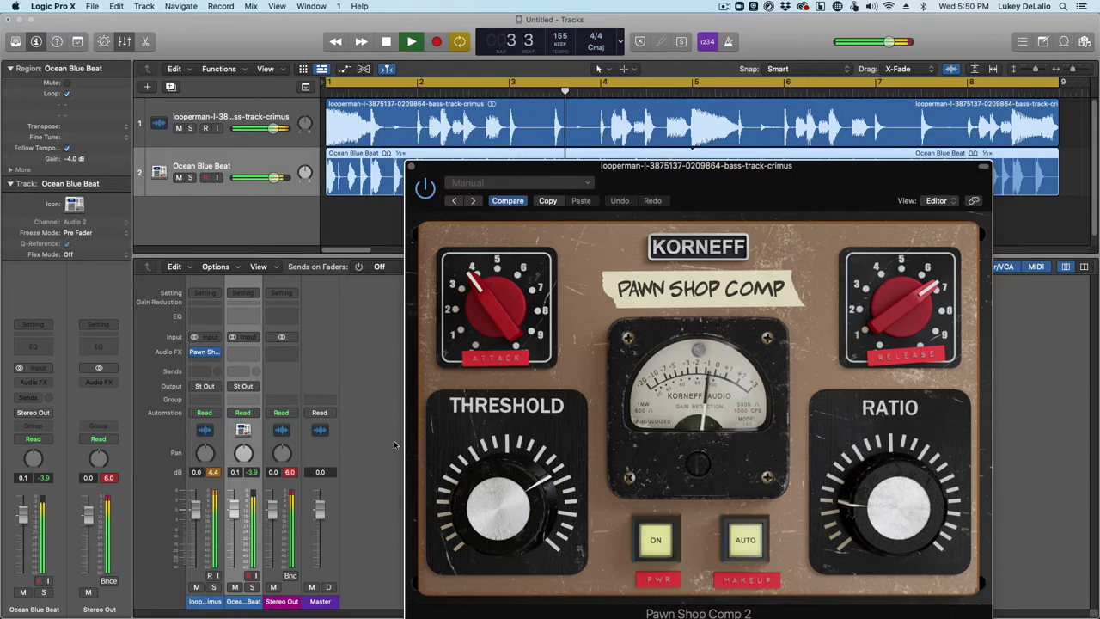
- On the back panel, switch Weight to 63Hz and try Weight boosts from 4.87 dB to near zero
{"action": "left_click", "coordinate": [708, 253]}
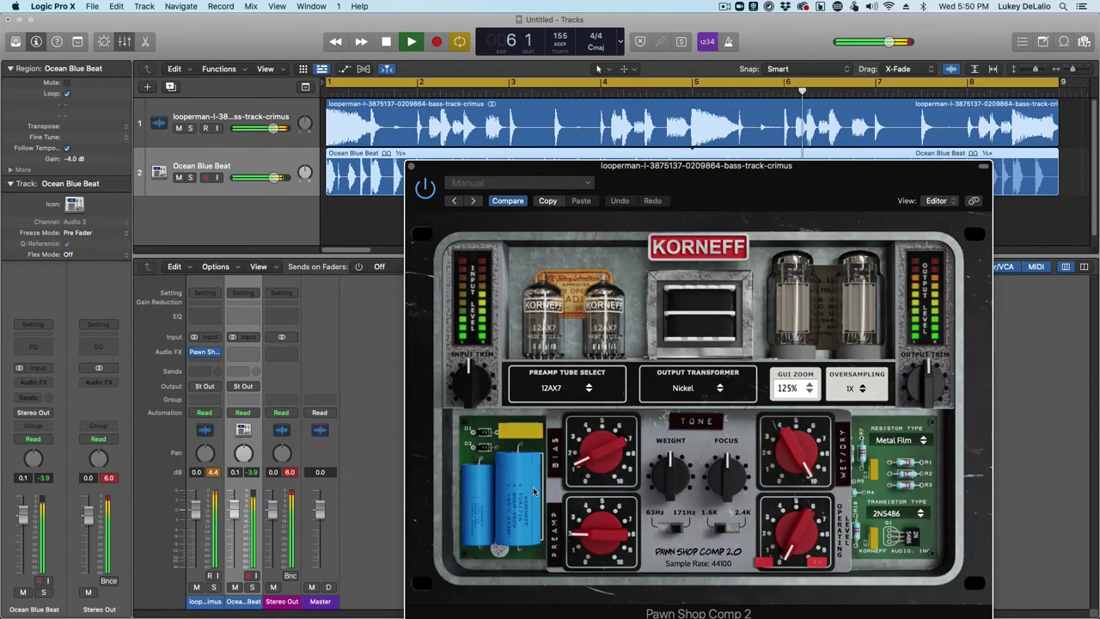
{"action": "key", "text": "space"}
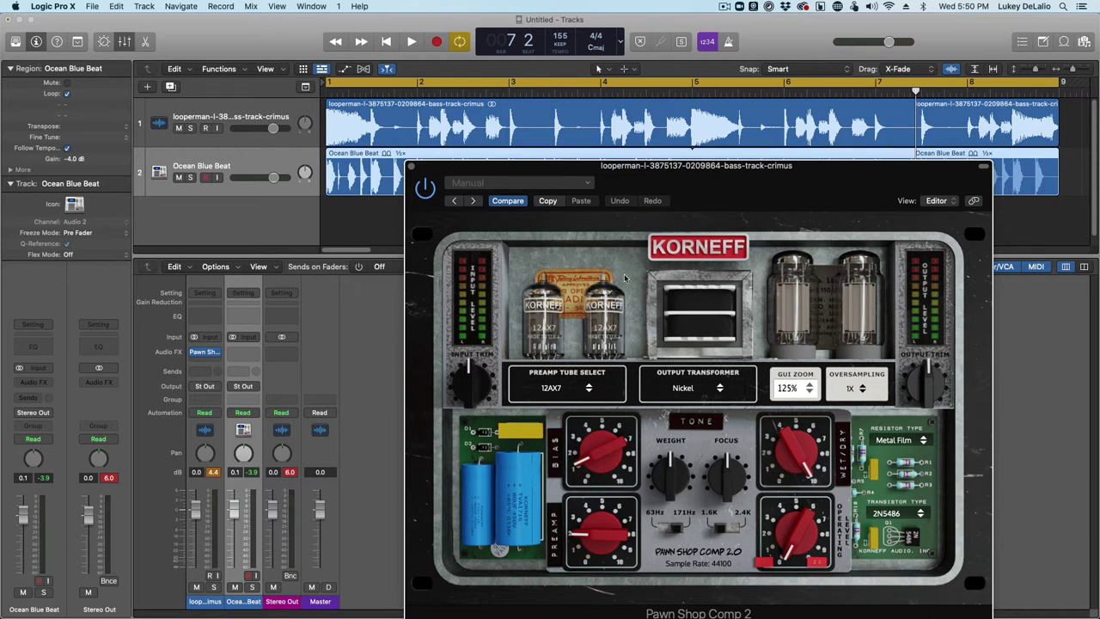
{"action": "left_click", "coordinate": [652, 531]}
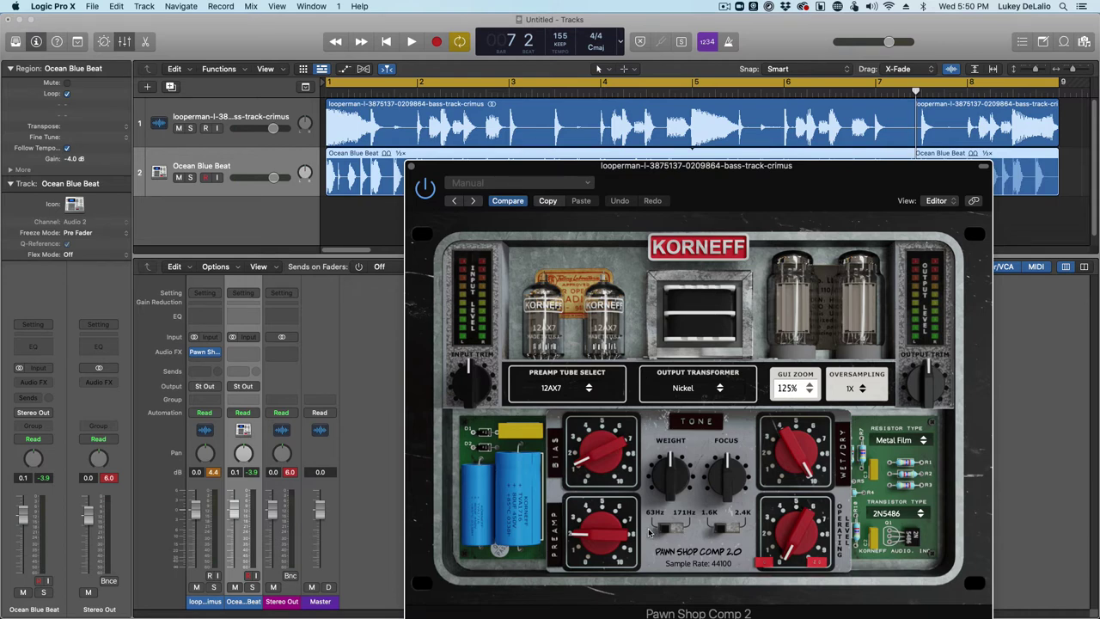
{"action": "left_click", "coordinate": [411, 41]}
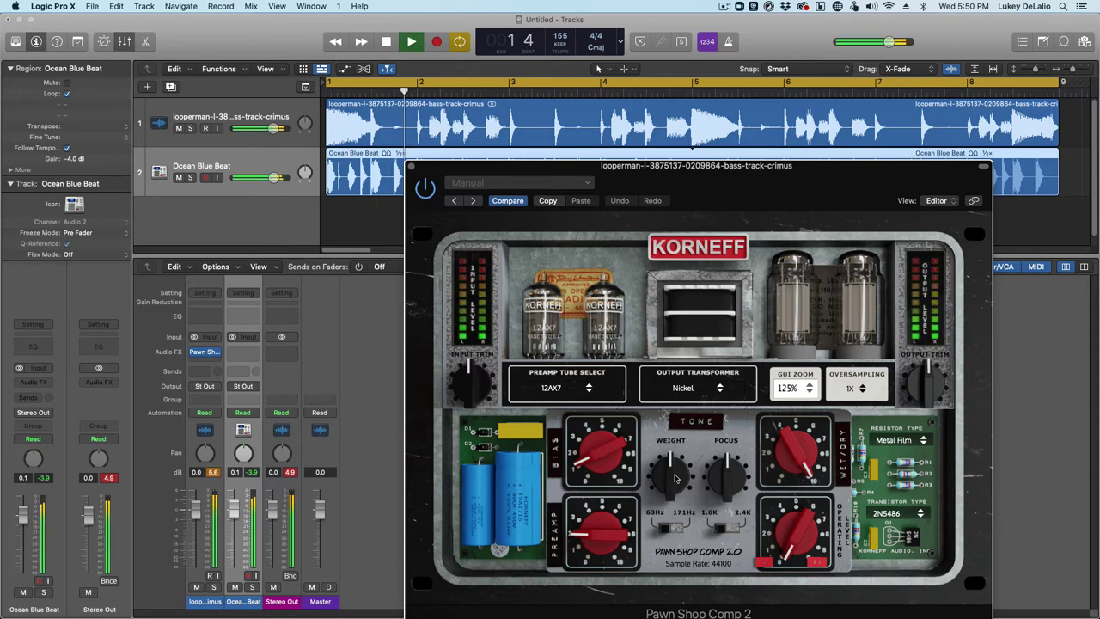
{"action": "mouse_move", "coordinate": [683, 467]}
{"action": "left_click_drag", "start_coordinate": [684, 467], "coordinate": [690, 439]}
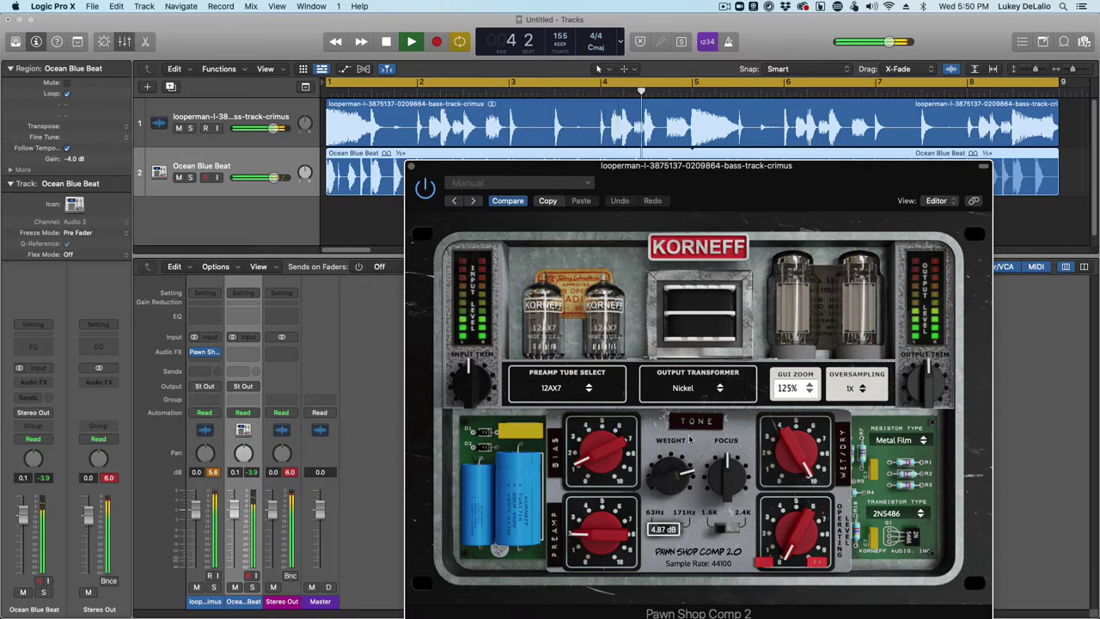
{"action": "scroll", "coordinate": [689, 439], "scroll_direction": "down", "scroll_amount": 3}
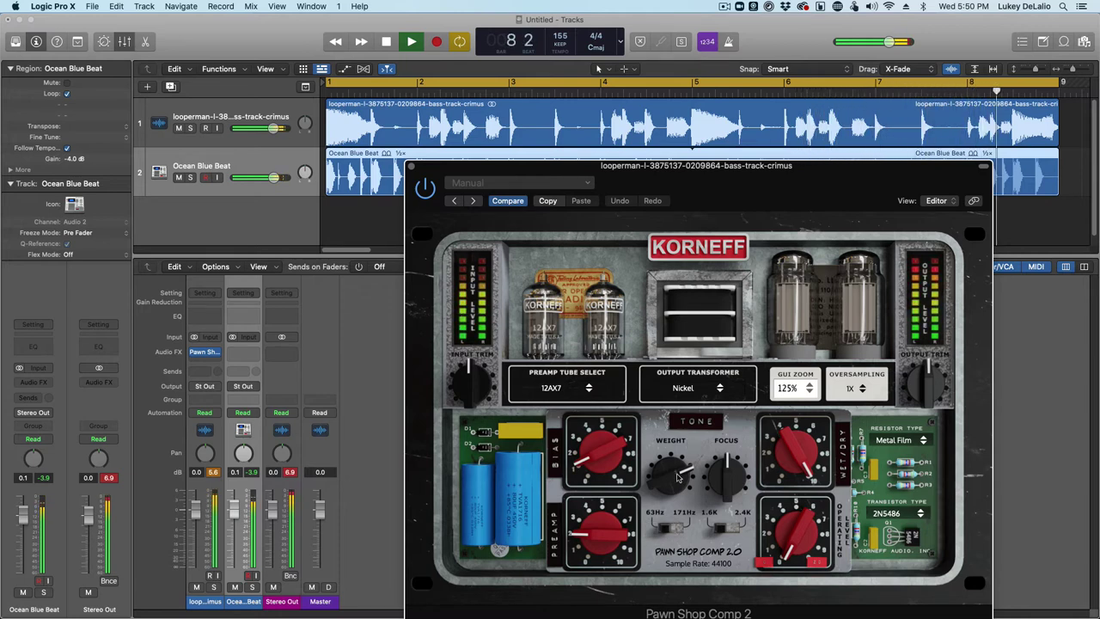
{"action": "scroll", "coordinate": [671, 491], "scroll_direction": "down", "scroll_amount": 3}
{"action": "mouse_move", "coordinate": [671, 491]}
{"action": "left_mouse_down"}
{"action": "mouse_move", "coordinate": [662, 514]}
{"action": "mouse_move", "coordinate": [665, 472]}
{"action": "mouse_move", "coordinate": [665, 510]}
{"action": "left_mouse_up"}
{"action": "key", "text": "space"}
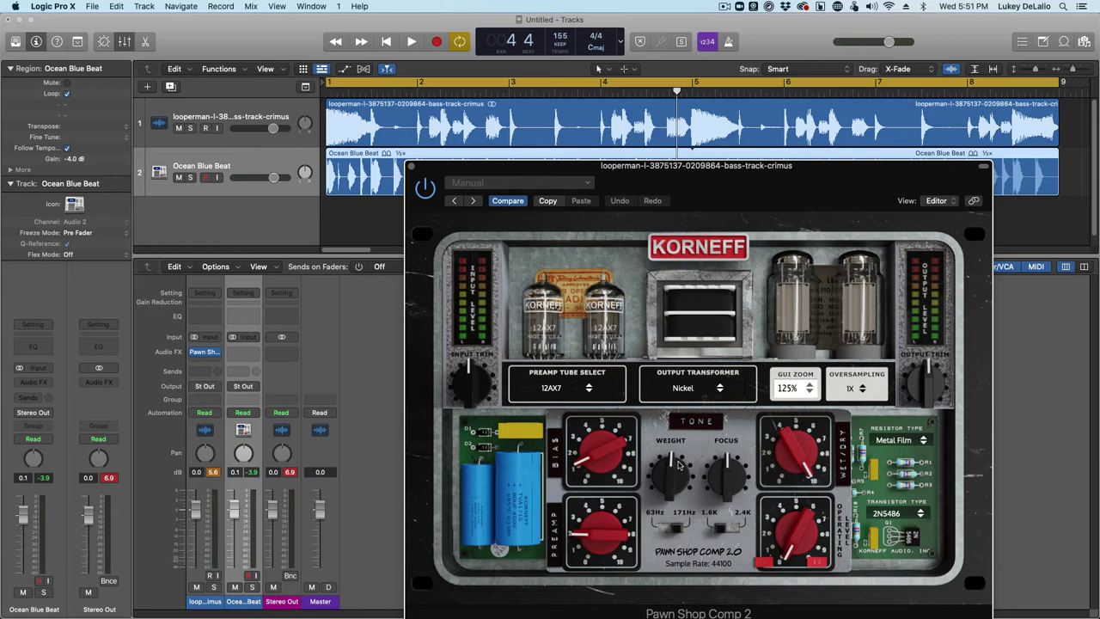
- During playback, set Weight to about 4.4 dB at 63Hz and lower Focus to 1.5 dB
{"action": "left_click", "coordinate": [413, 43]}
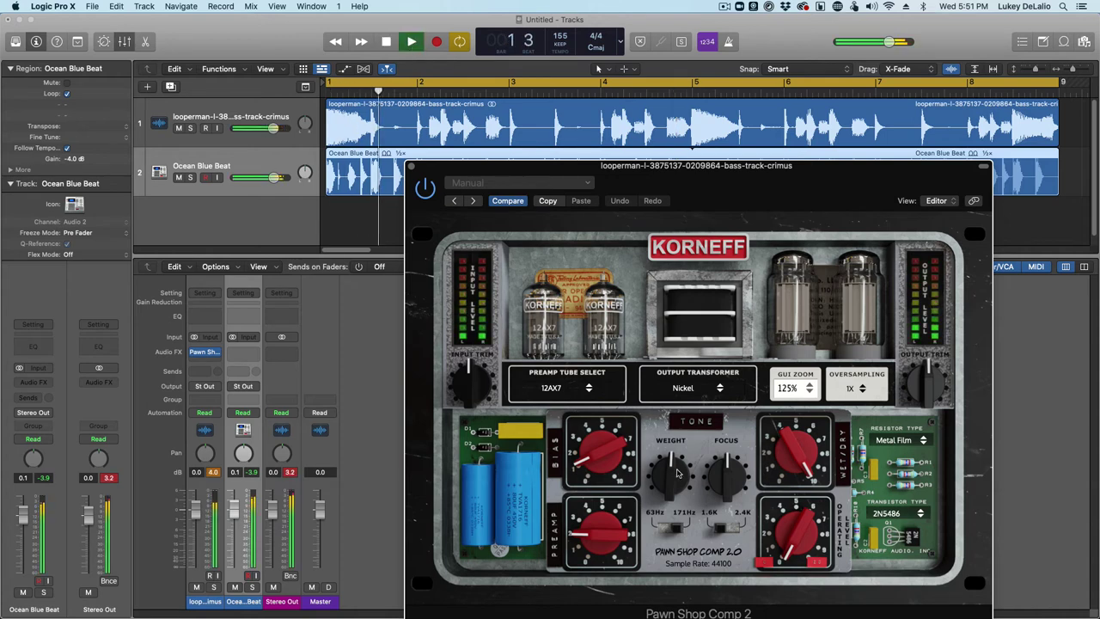
{"action": "mouse_move", "coordinate": [673, 471]}
{"action": "left_click_drag", "start_coordinate": [673, 470], "coordinate": [678, 440]}
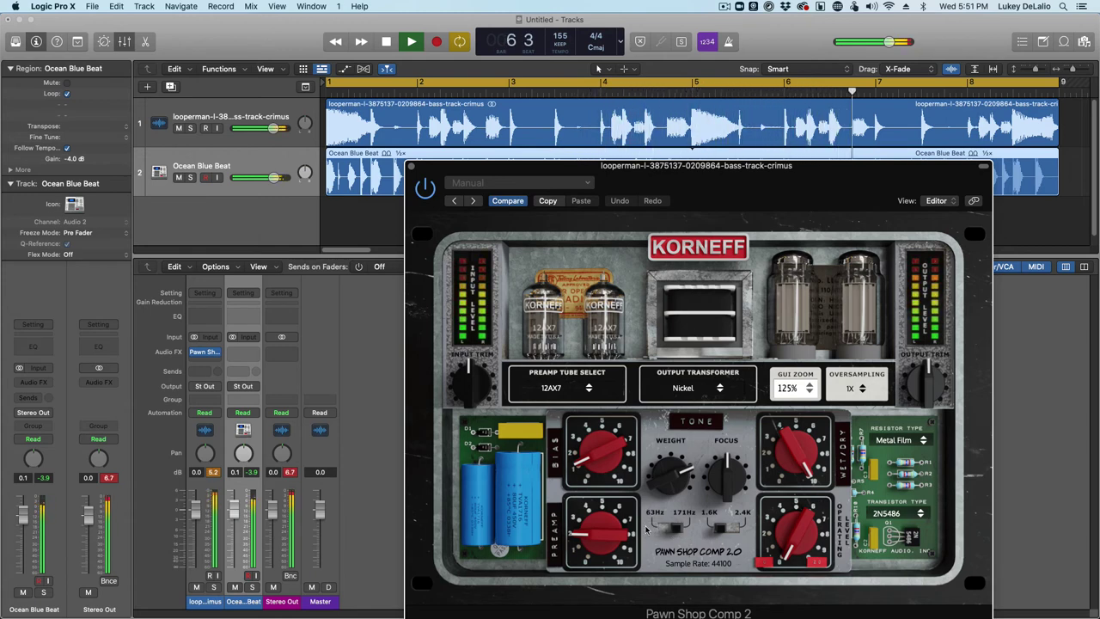
{"action": "left_click", "coordinate": [666, 531]}
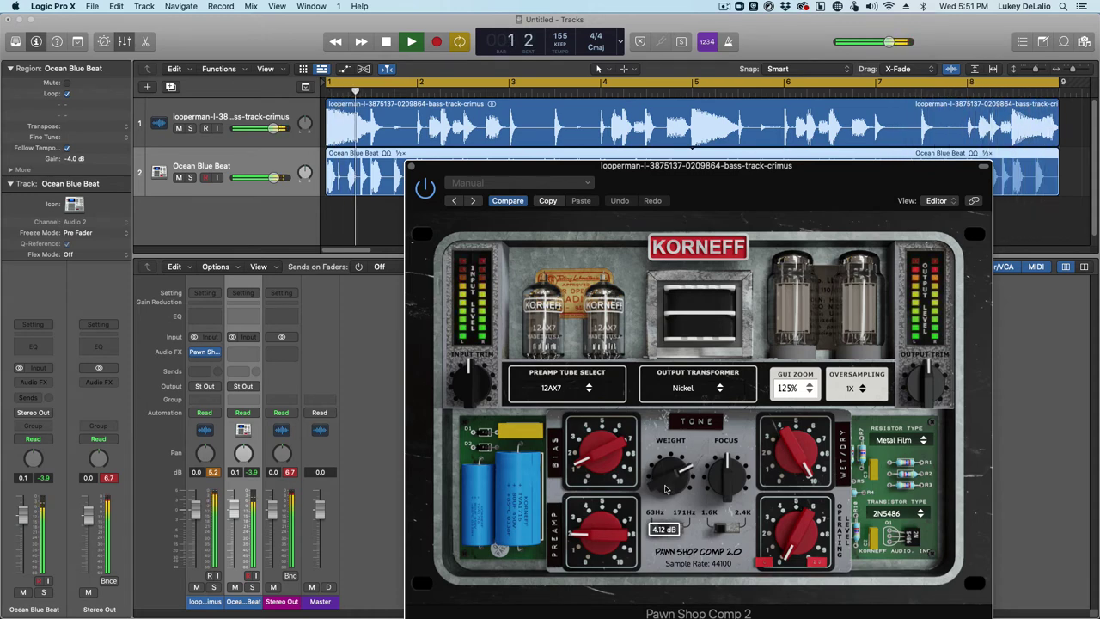
{"action": "left_click_drag", "start_coordinate": [730, 478], "coordinate": [729, 484]}
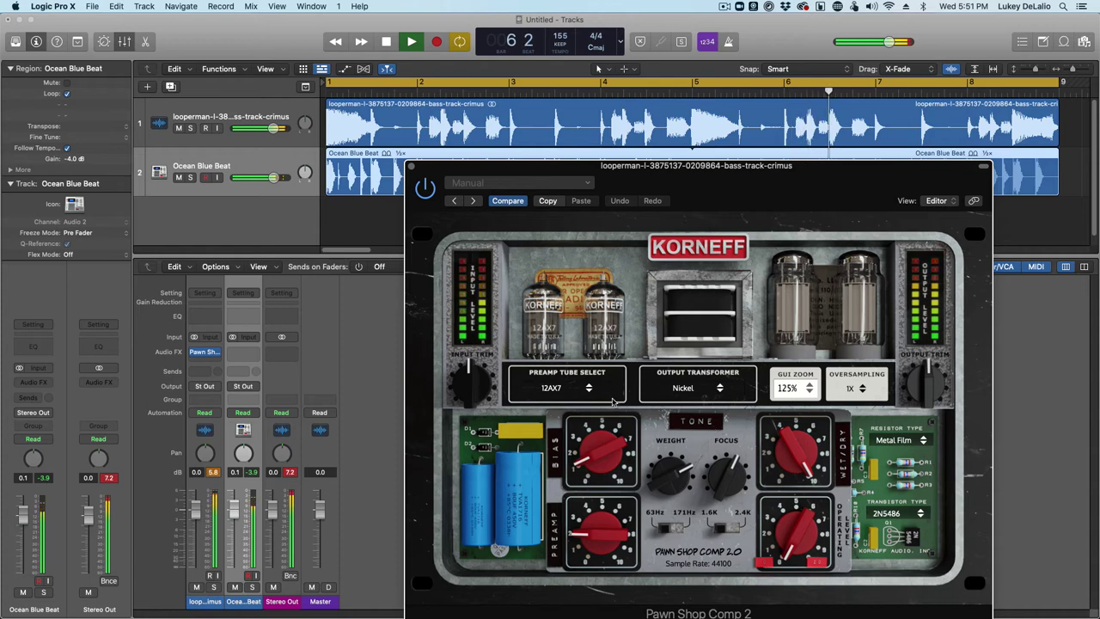
- Switch the preamp tubes to ECC83, keep the 2N5486 transistor, and stop playback
{"action": "left_click", "coordinate": [588, 387]}
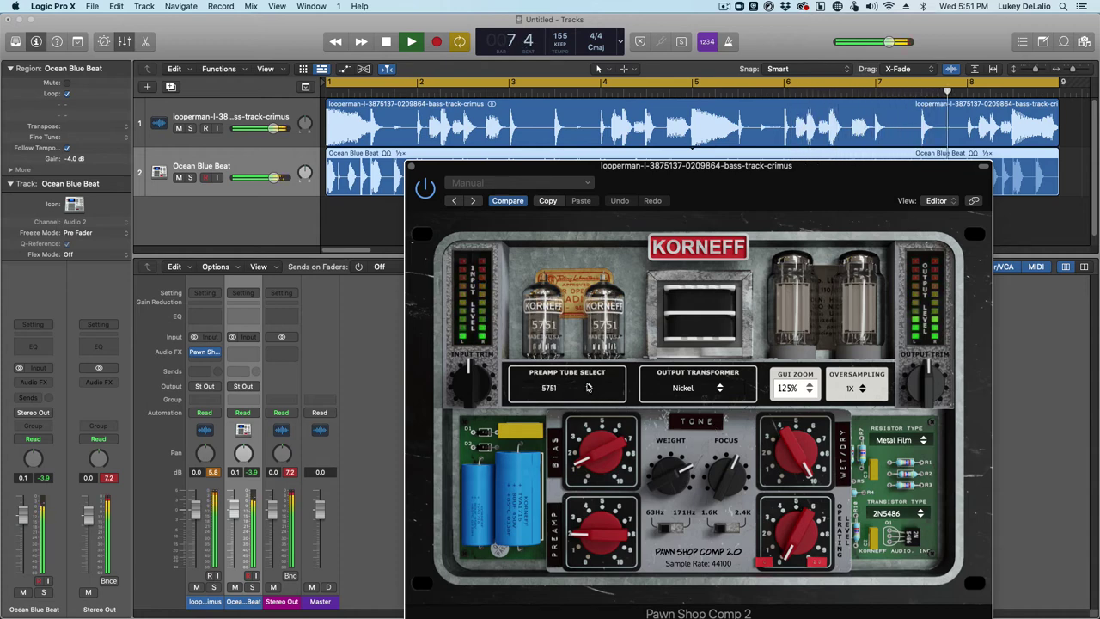
{"action": "left_click", "coordinate": [588, 387]}
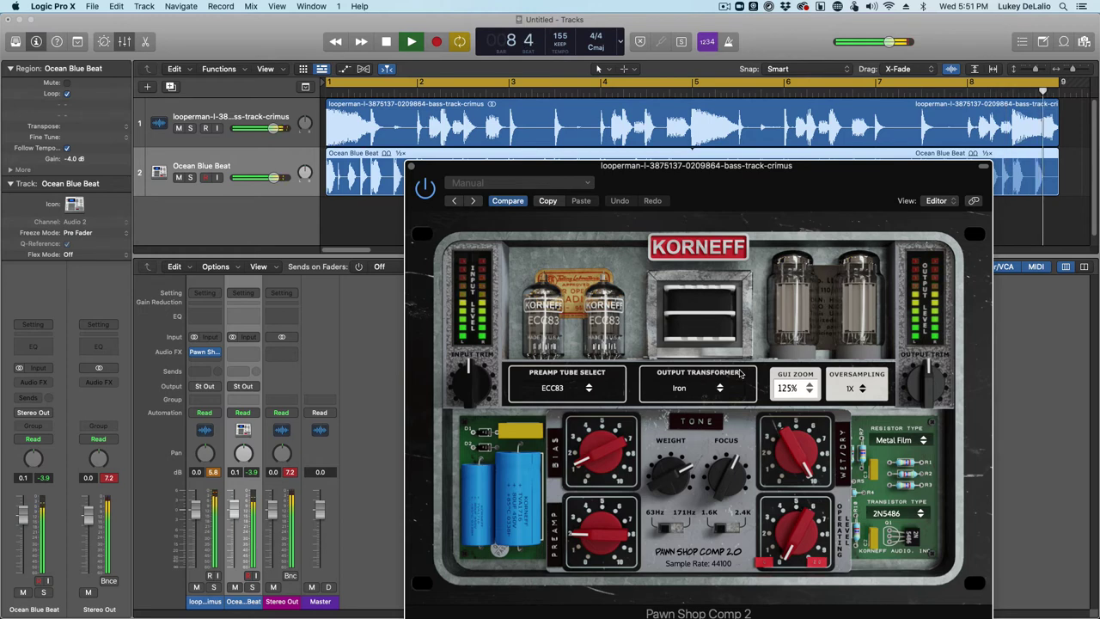
{"action": "left_click", "coordinate": [921, 516]}
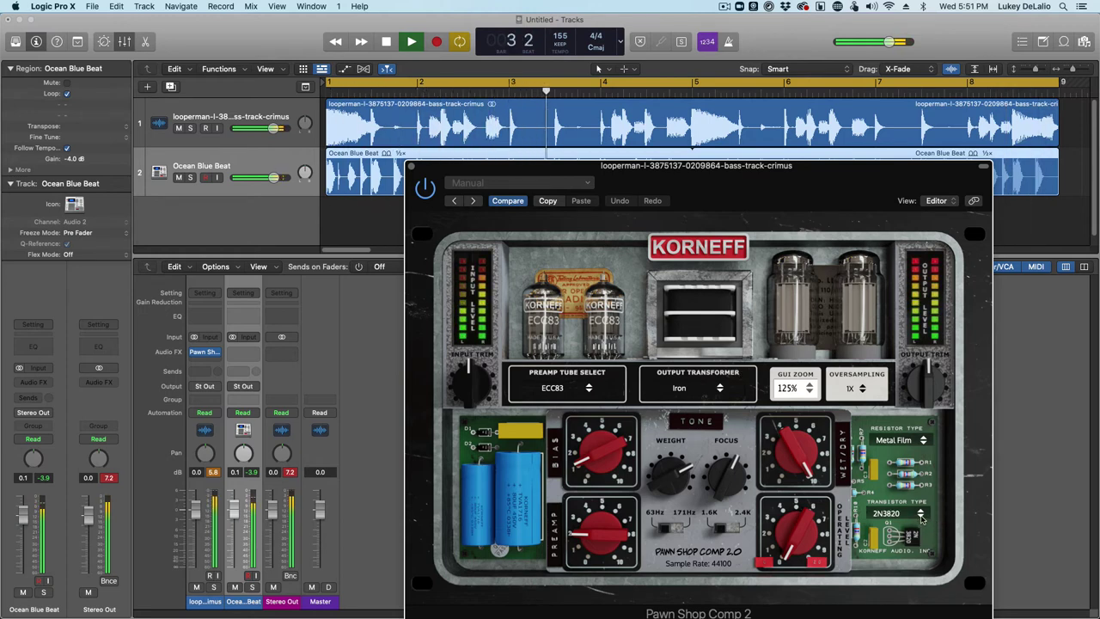
{"action": "left_click", "coordinate": [919, 519]}
{"action": "left_click", "coordinate": [917, 523]}
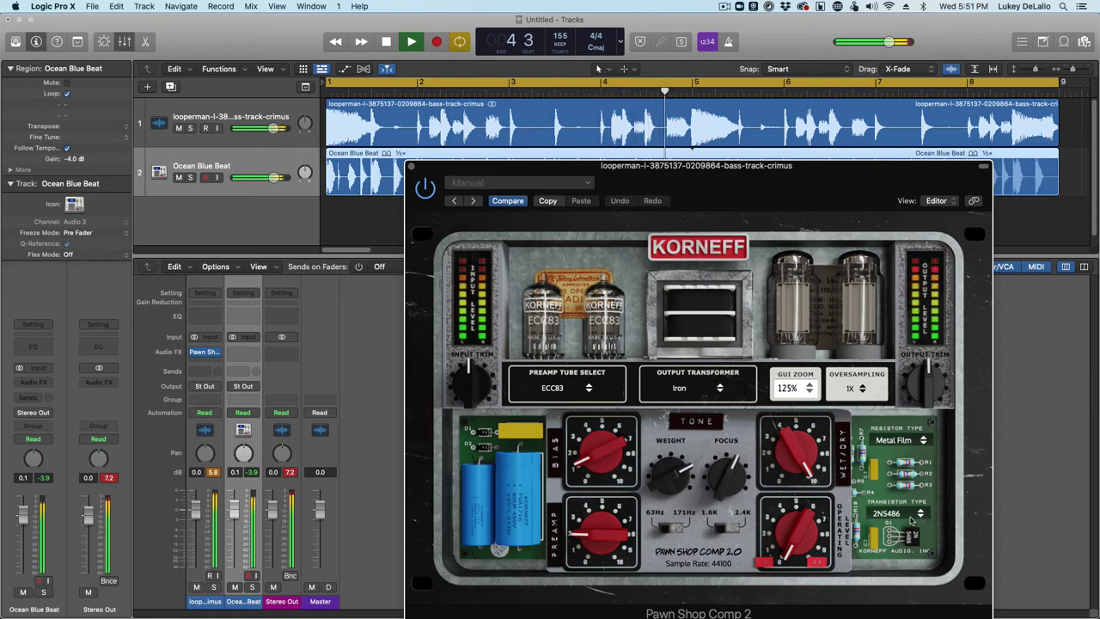
{"action": "left_click", "coordinate": [914, 522]}
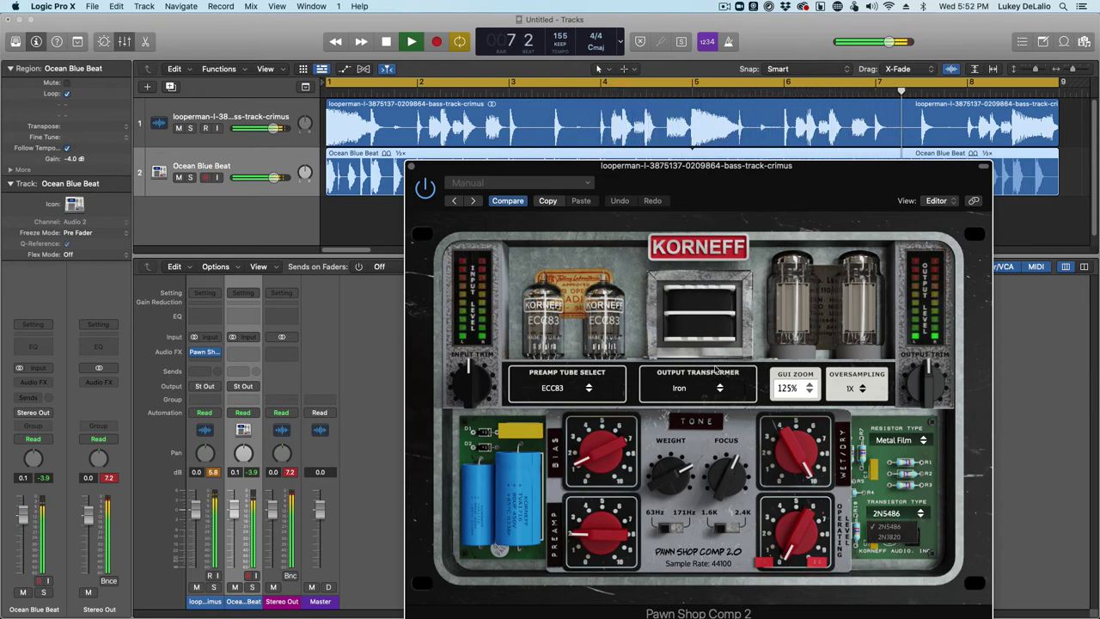
{"action": "left_click", "coordinate": [385, 42]}
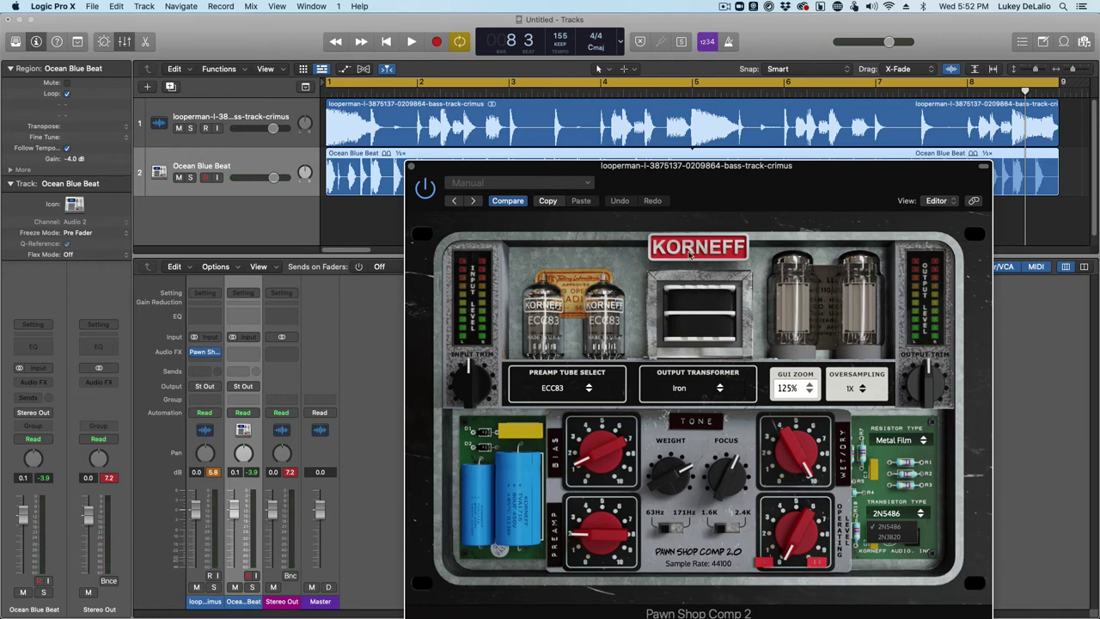
- Show the compressor's front panel and reposition its window to reveal the tracks
{"action": "left_click", "coordinate": [691, 258]}
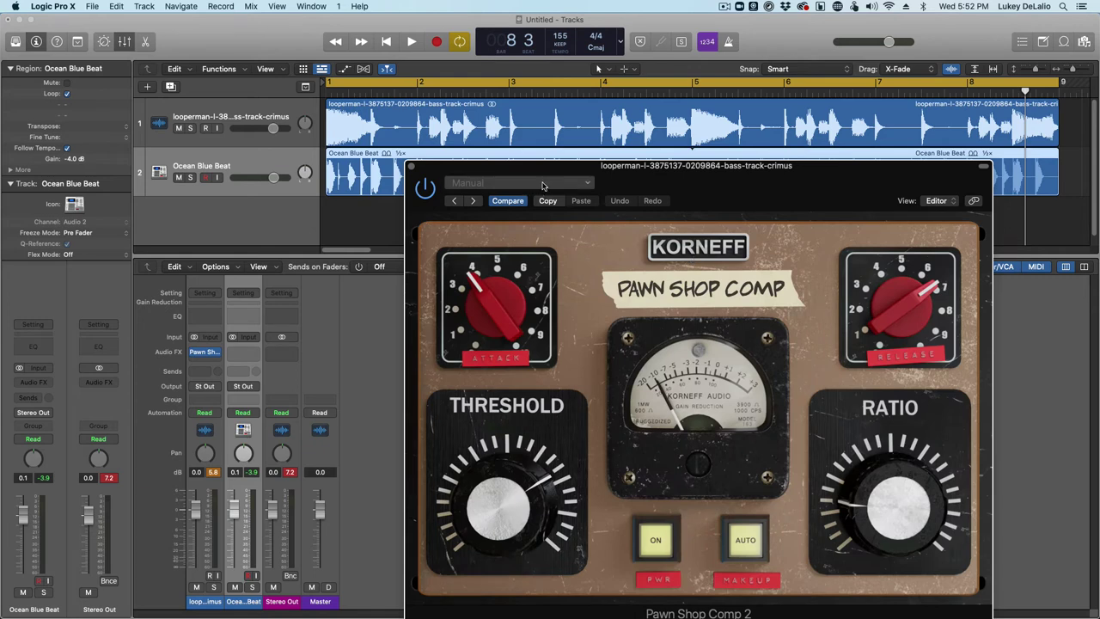
{"action": "left_click_drag", "start_coordinate": [551, 164], "coordinate": [454, 93]}
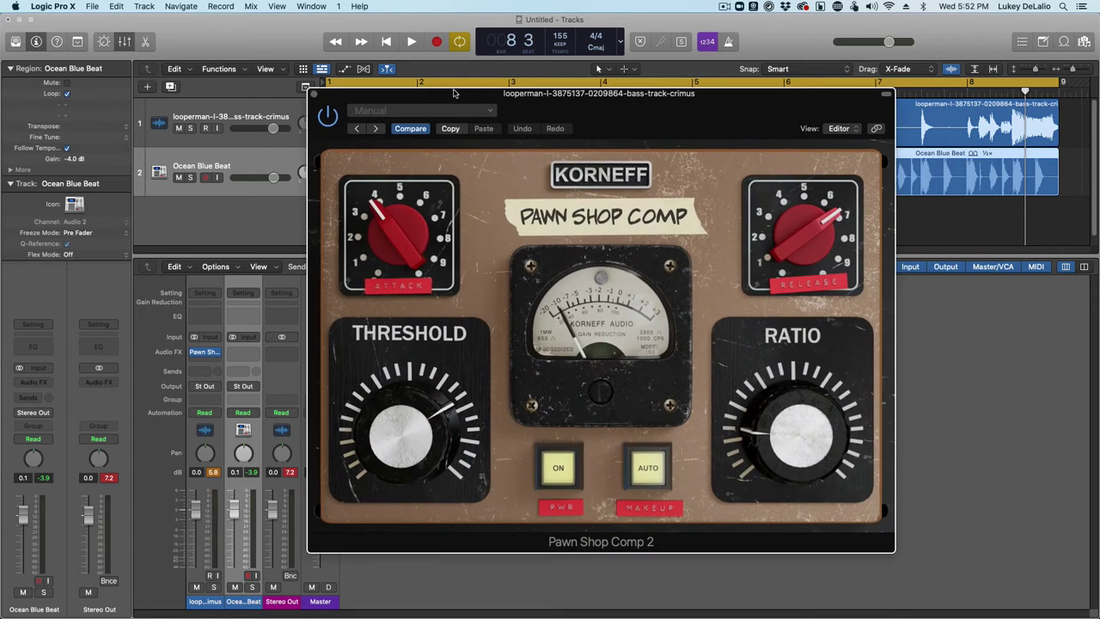
{"action": "left_click", "coordinate": [692, 87]}
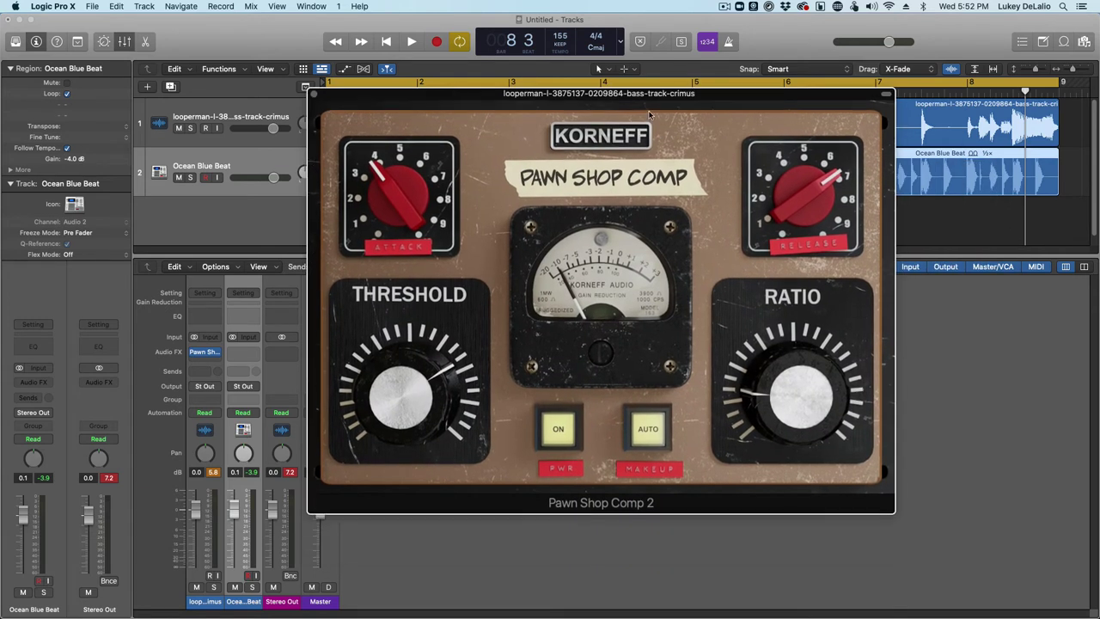
{"action": "left_click_drag", "start_coordinate": [714, 94], "coordinate": [718, 230]}
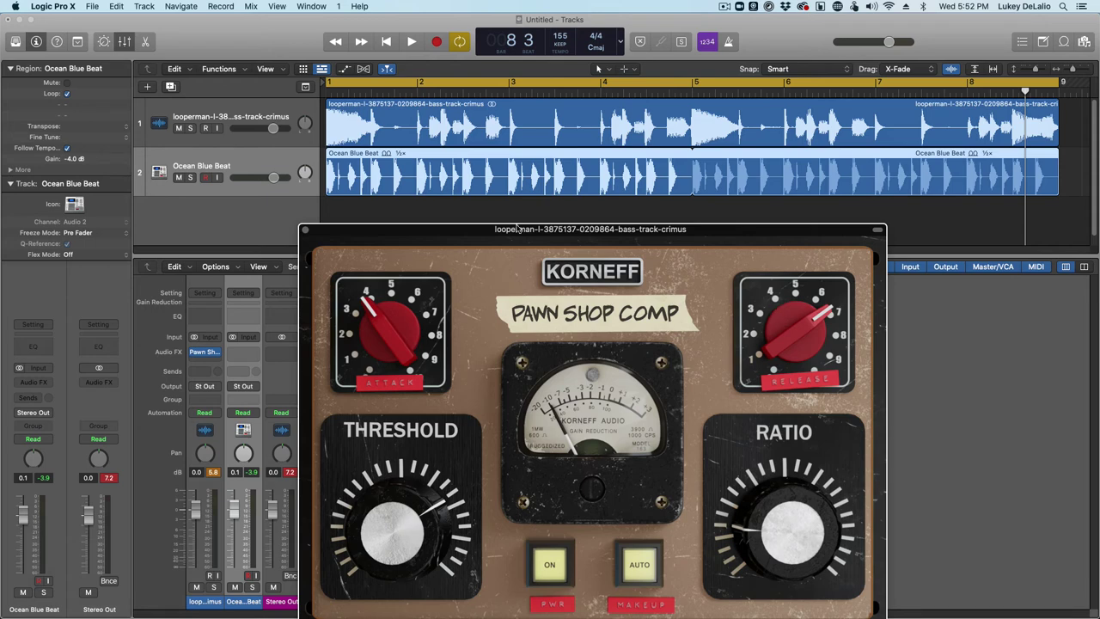
- Play from bar 1 and set Attack to about 52.9 ms and Release to 108.3 ms
{"action": "left_click", "coordinate": [411, 42]}
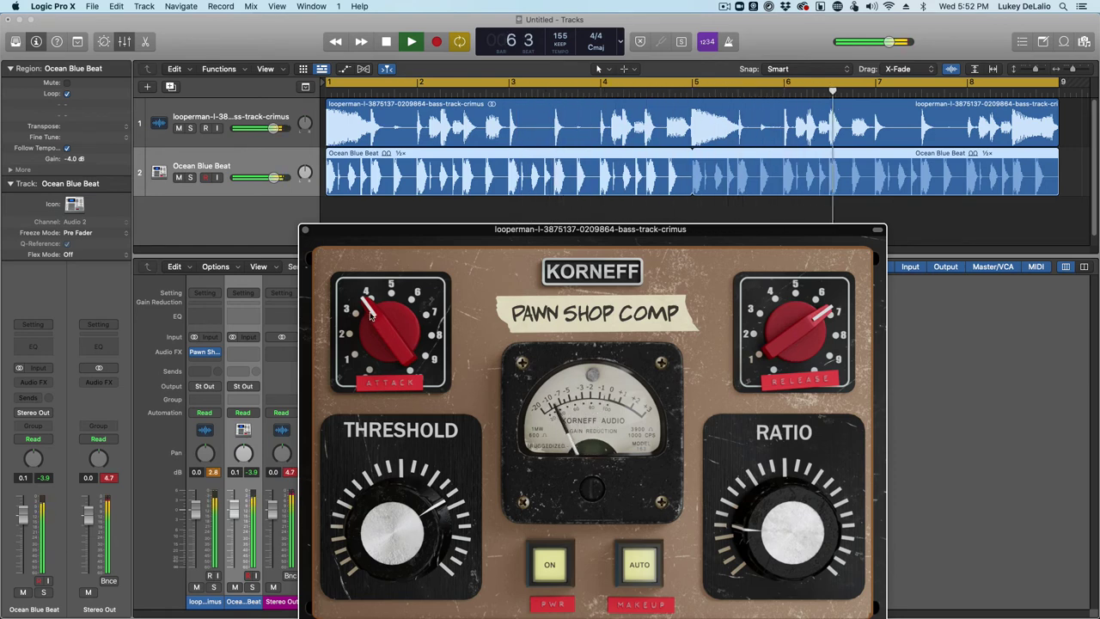
{"action": "left_click_drag", "start_coordinate": [371, 311], "coordinate": [376, 295]}
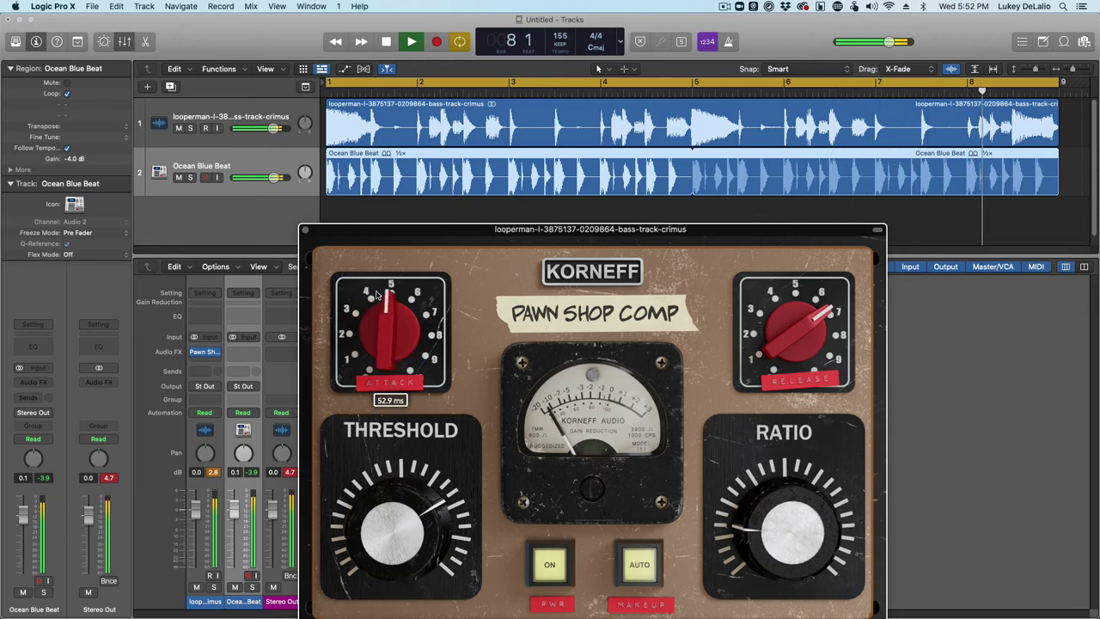
{"action": "left_click", "coordinate": [806, 329]}
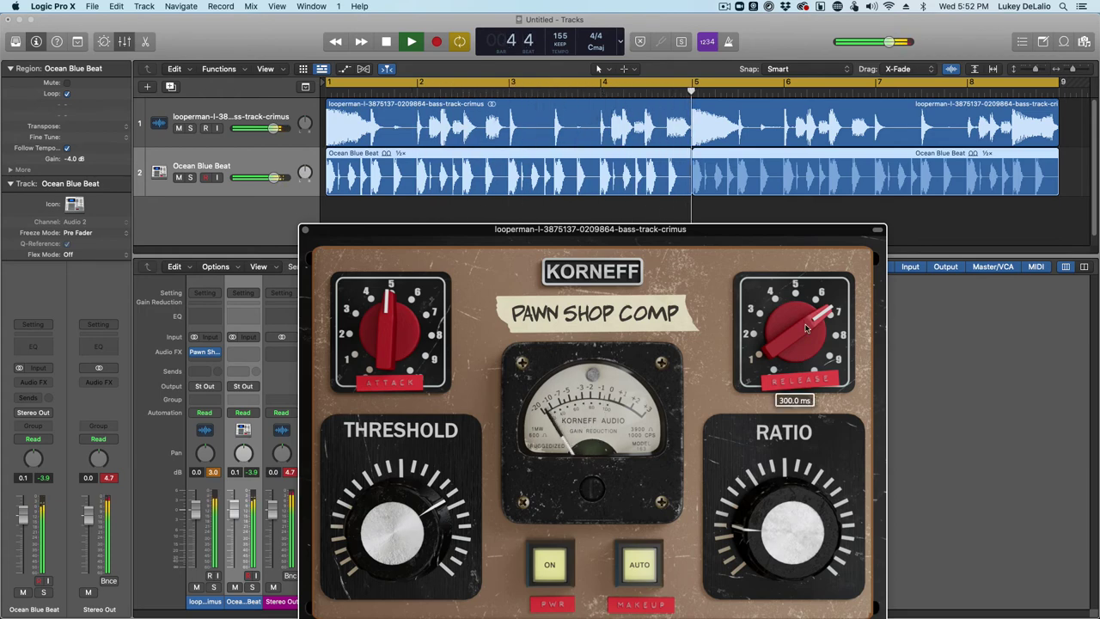
{"action": "left_click_drag", "start_coordinate": [806, 329], "coordinate": [794, 347]}
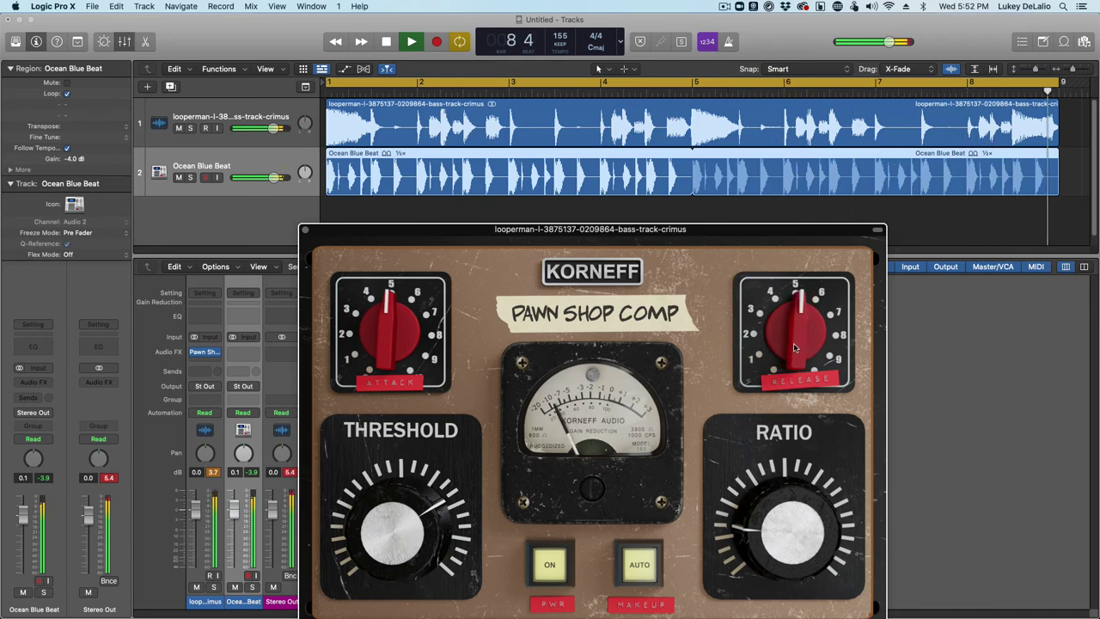
- Check the back panel, return to the front, re-enable the compressor, then stop and rewind to bar 1
{"action": "left_click", "coordinate": [593, 278]}
{"action": "mouse_move", "coordinate": [819, 402]}
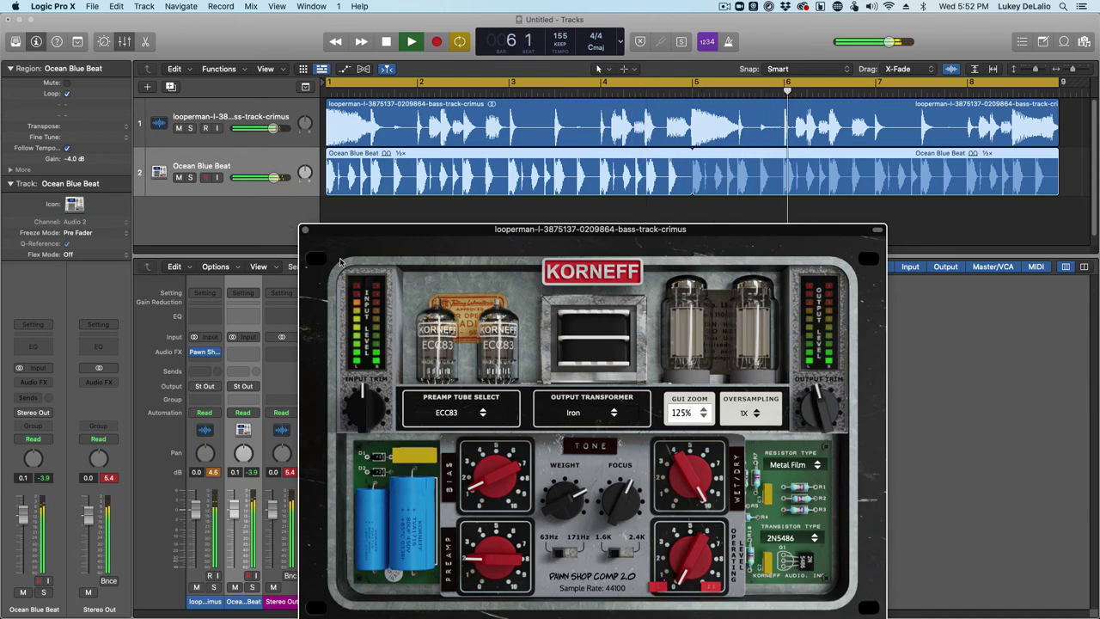
{"action": "left_click", "coordinate": [451, 274]}
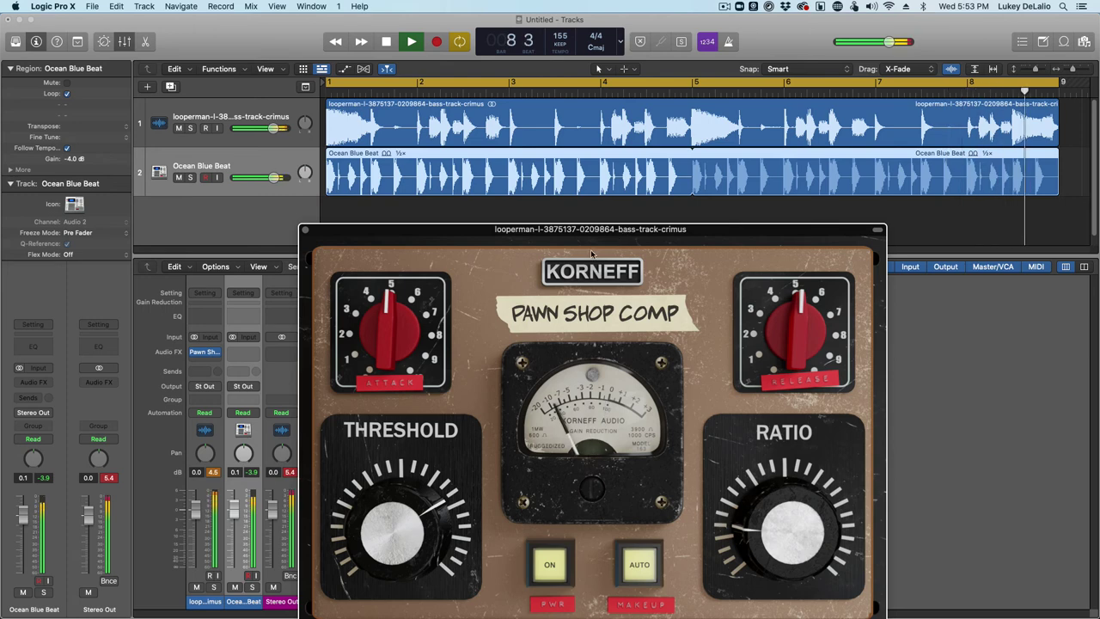
{"action": "mouse_move", "coordinate": [368, 260]}
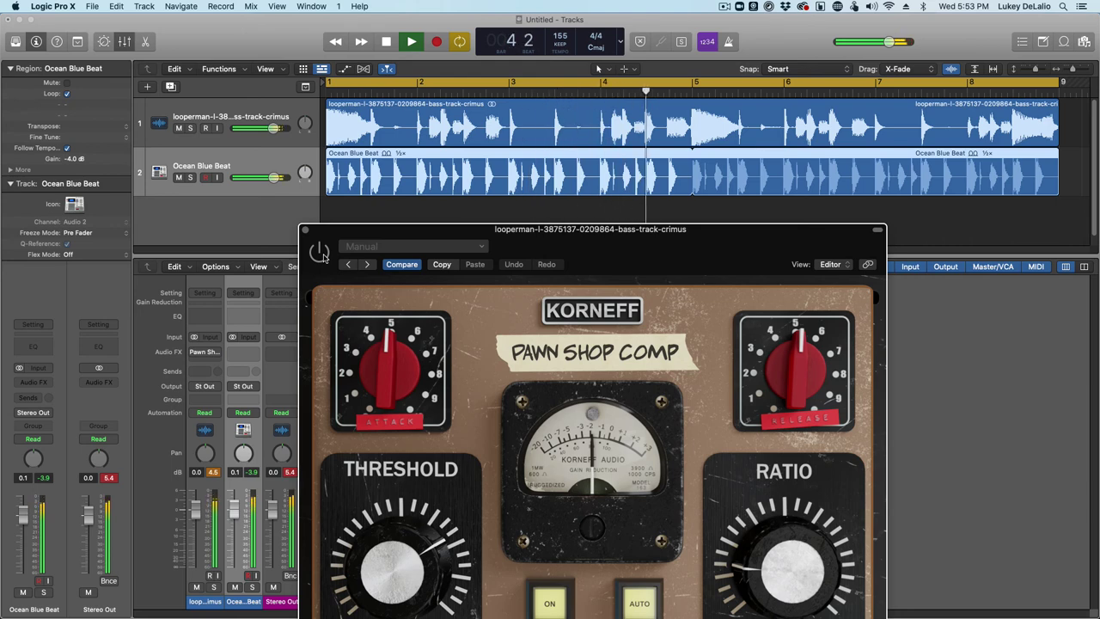
{"action": "left_click", "coordinate": [319, 252]}
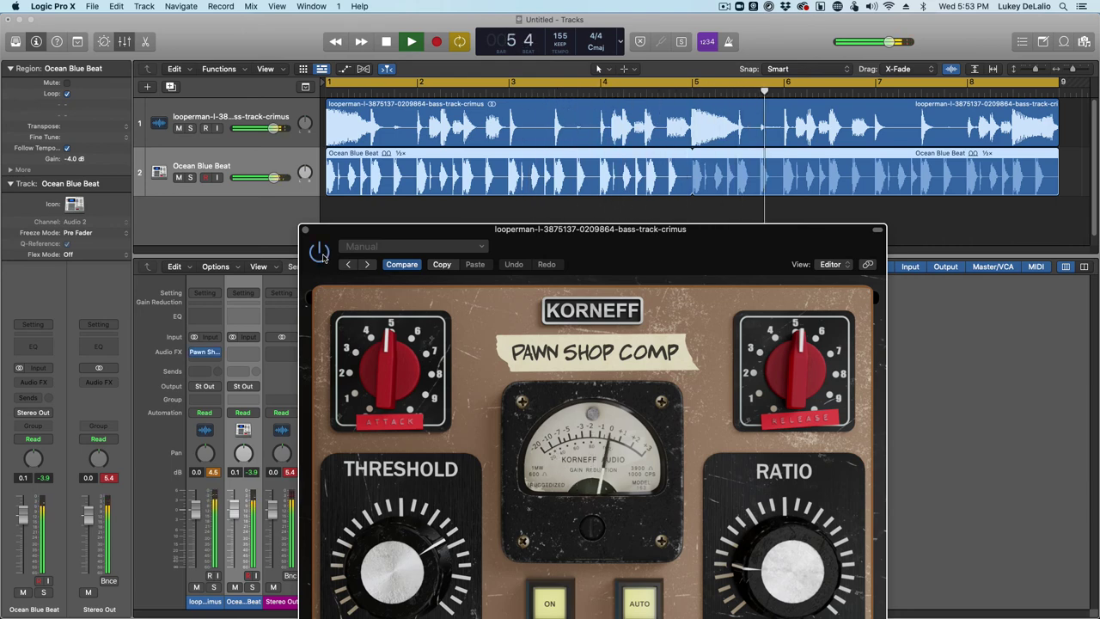
{"action": "left_click", "coordinate": [386, 42]}
{"action": "left_click", "coordinate": [386, 42]}
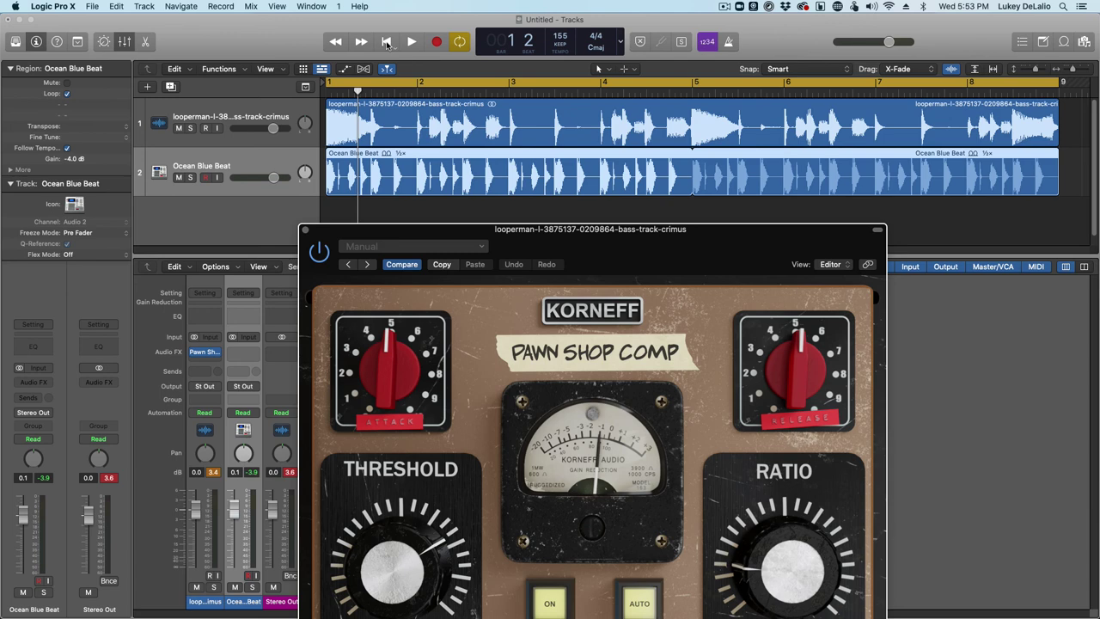
- Play the loop and pull the Stereo Out fader down to -12.2 dB
{"action": "key", "text": "space"}
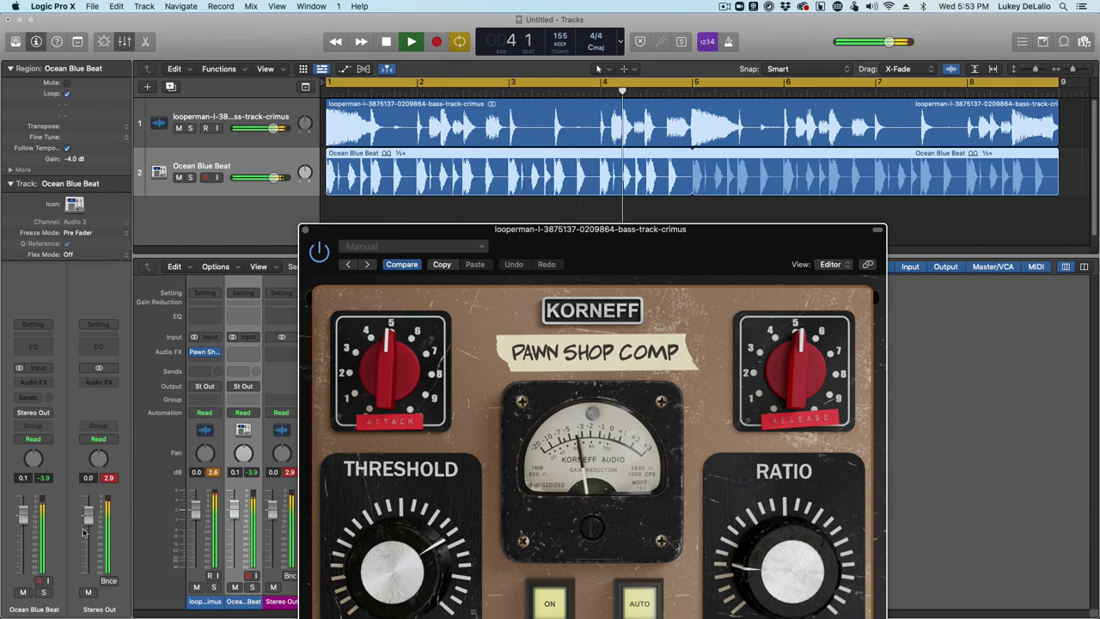
{"action": "left_click_drag", "start_coordinate": [88, 520], "coordinate": [88, 549]}
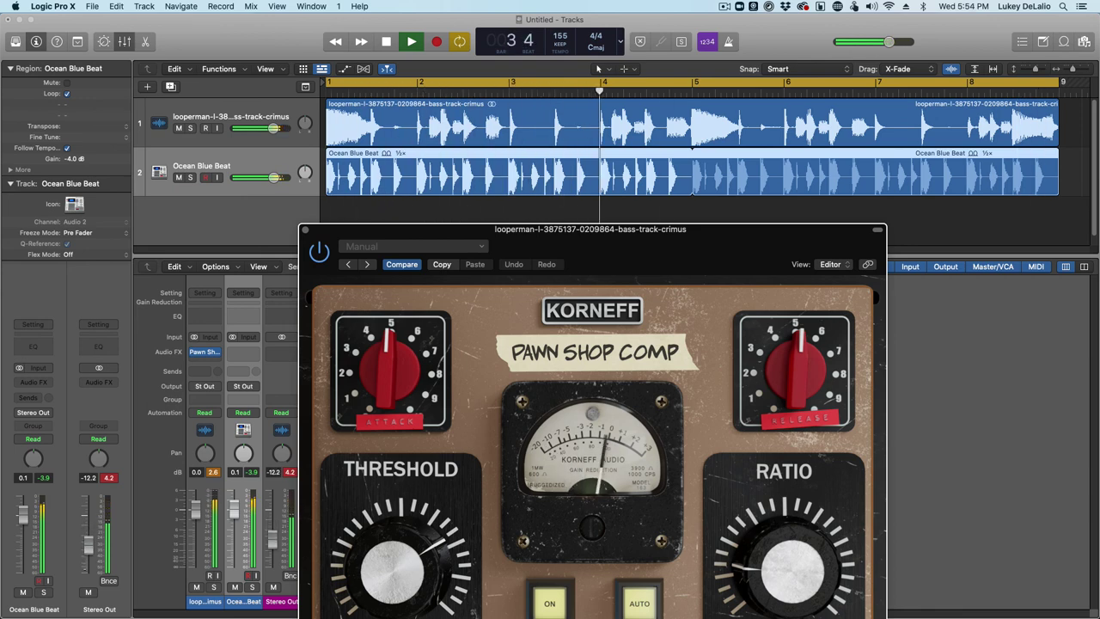